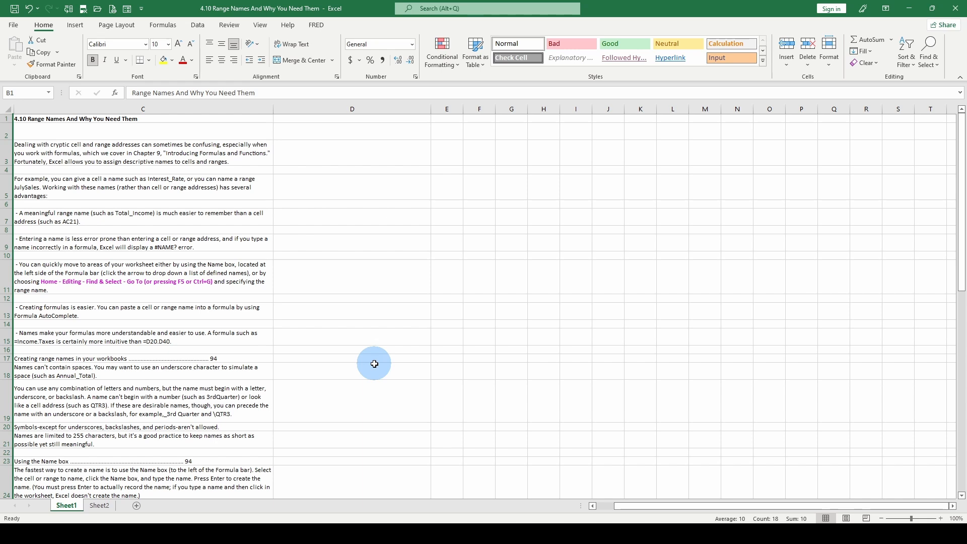
- Switch to Sheet2 and widen column B to fit the Produce entries
{"action": "left_click", "coordinate": [441, 132]}
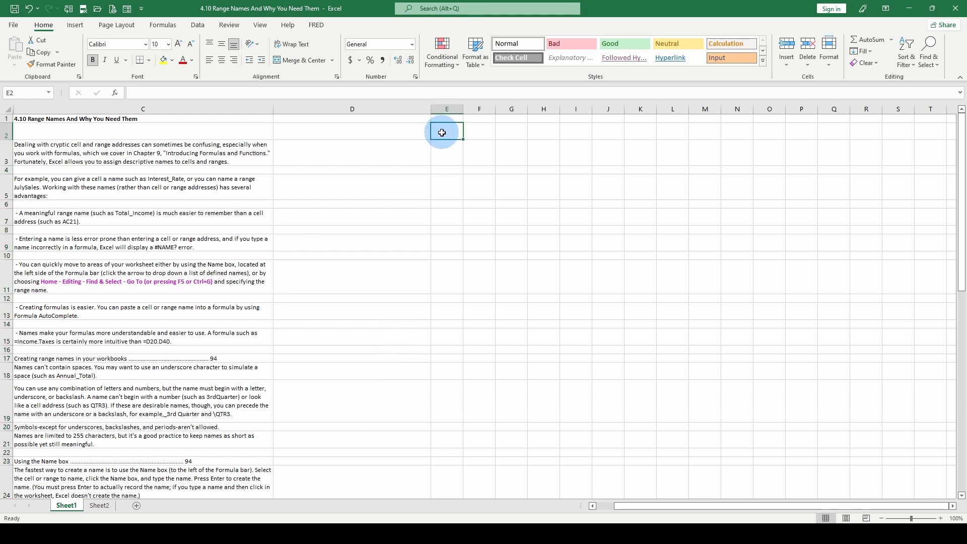
{"action": "left_click_drag", "start_coordinate": [442, 132], "coordinate": [575, 220]}
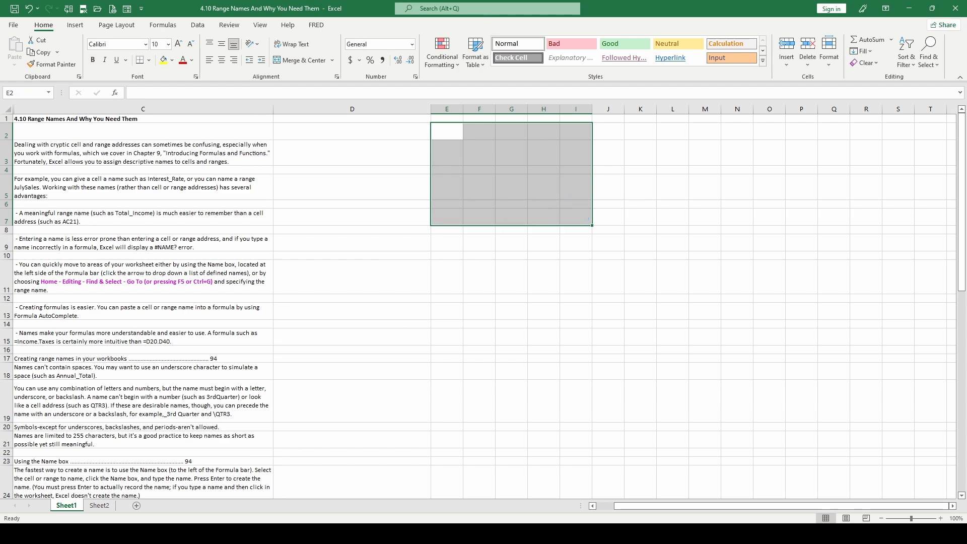
{"action": "left_click", "coordinate": [115, 505]}
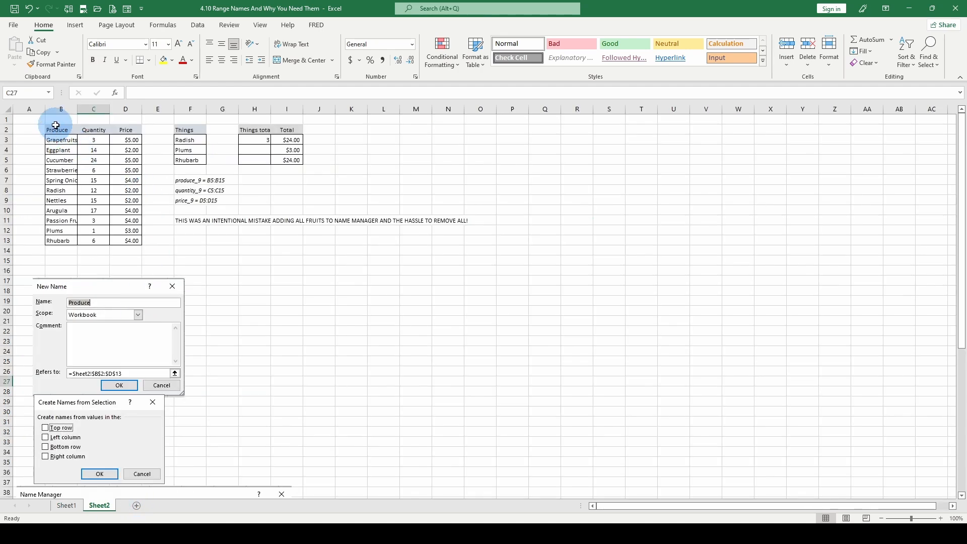
{"action": "left_click_drag", "start_coordinate": [55, 127], "coordinate": [132, 241]}
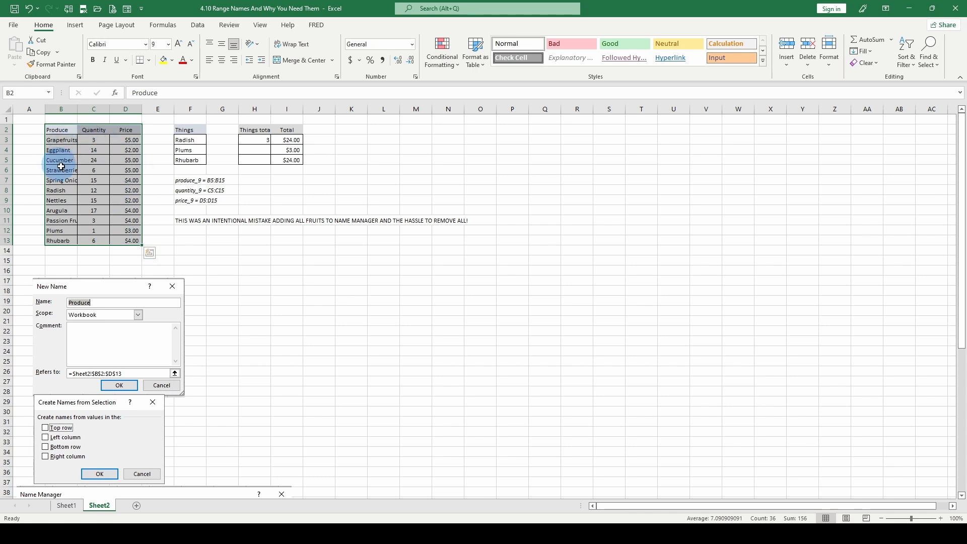
{"action": "double_click", "coordinate": [77, 109]}
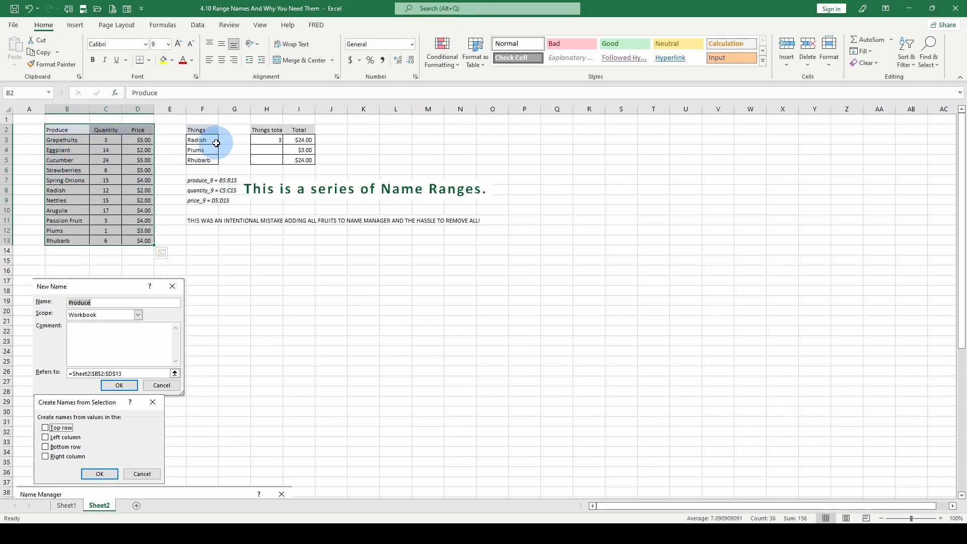
- Examine the Total formula in I3, the produce table B2:D13 and the workbook's list of defined names
{"action": "left_click", "coordinate": [305, 141]}
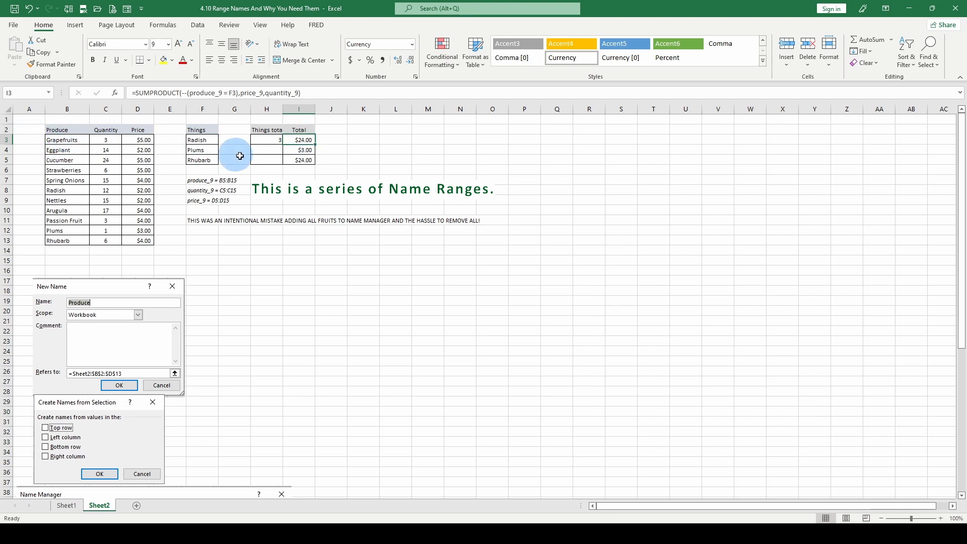
{"action": "left_click", "coordinate": [54, 132]}
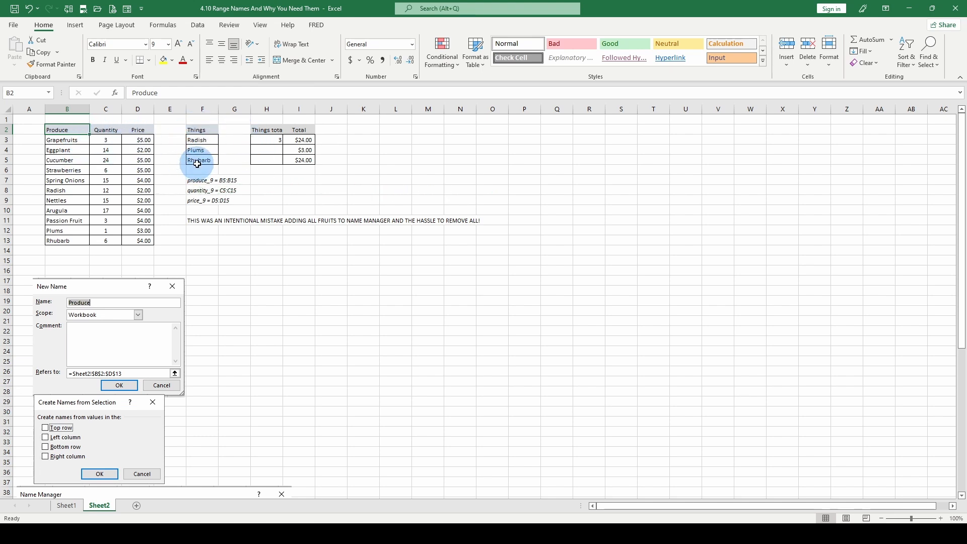
{"action": "left_click", "coordinate": [305, 141]}
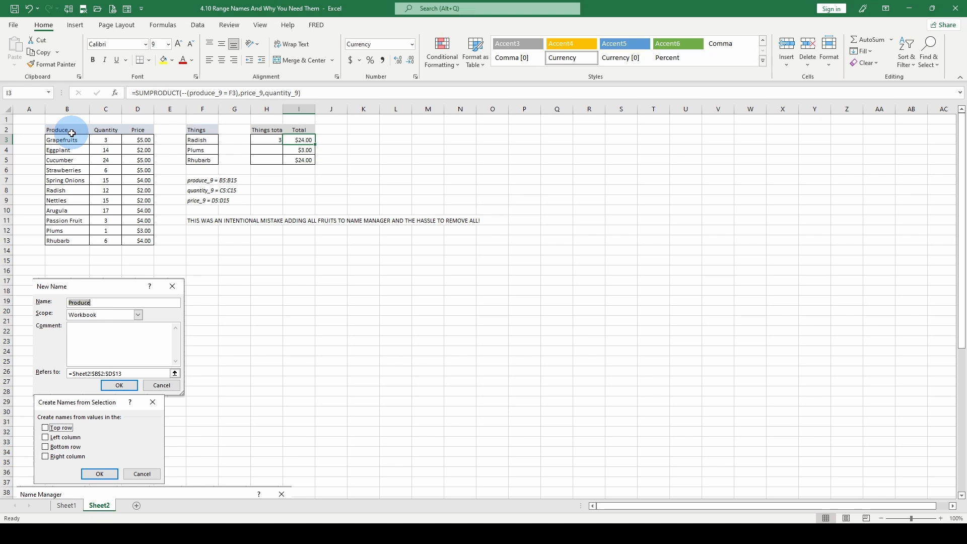
{"action": "left_click_drag", "start_coordinate": [71, 132], "coordinate": [149, 241]}
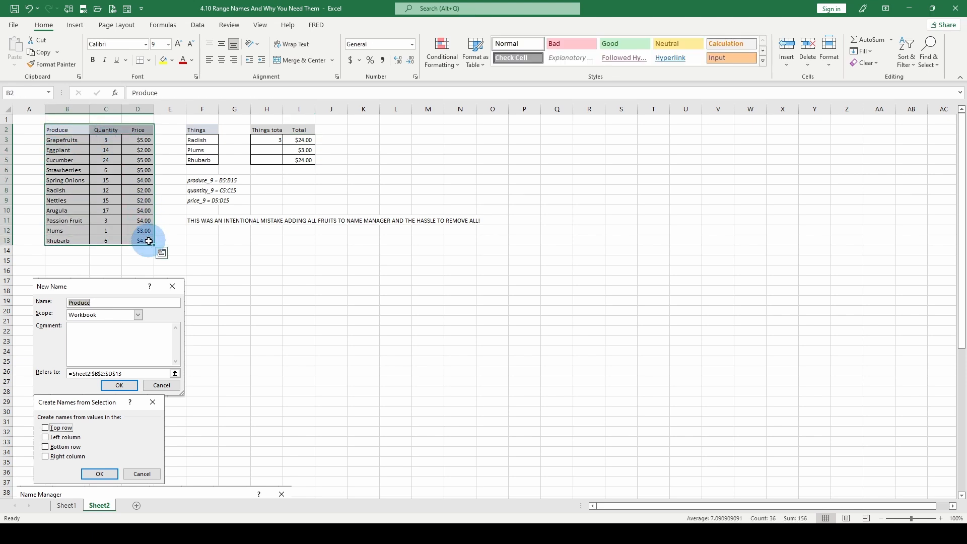
{"action": "left_click", "coordinate": [48, 93]}
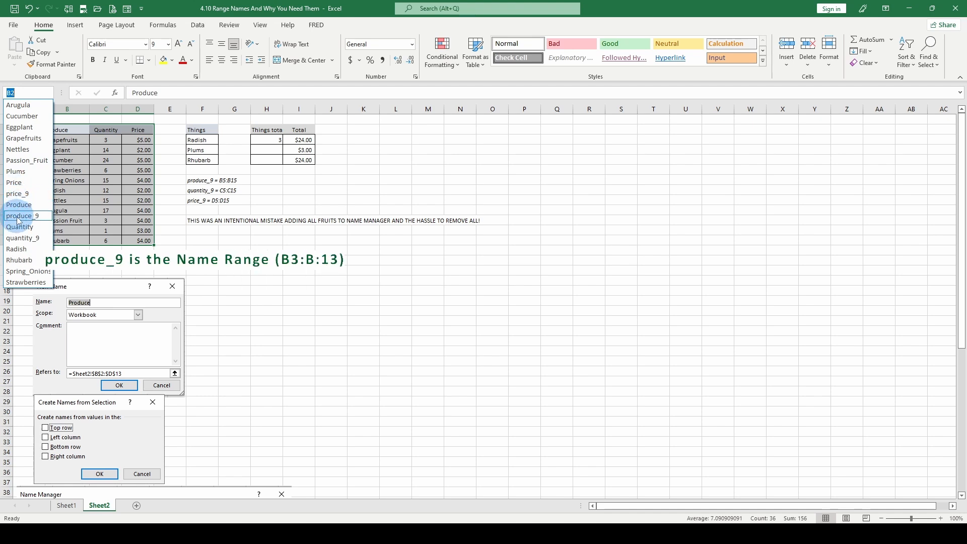
{"action": "left_click", "coordinate": [72, 128]}
{"action": "left_click_drag", "start_coordinate": [64, 130], "coordinate": [143, 238]}
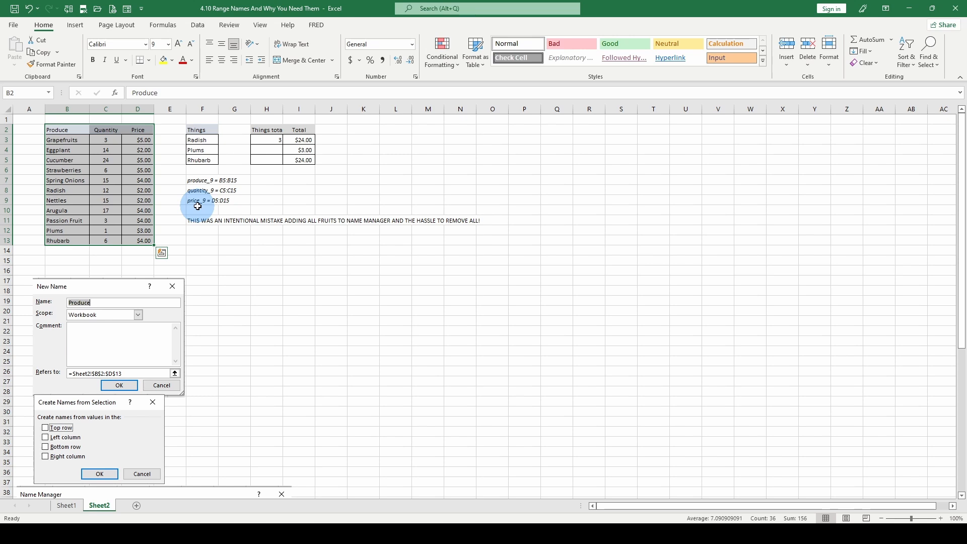
- Compare the Produce, Quantity and Price columns with the produce_9, quantity_9 and price_9 names used in the I3 formula
{"action": "left_click_drag", "start_coordinate": [60, 130], "coordinate": [66, 241]}
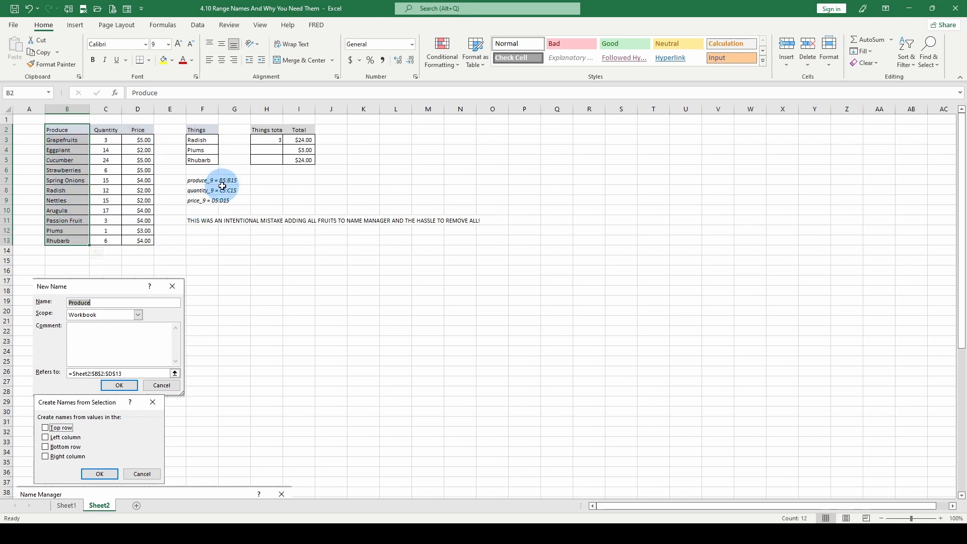
{"action": "left_click", "coordinate": [48, 93]}
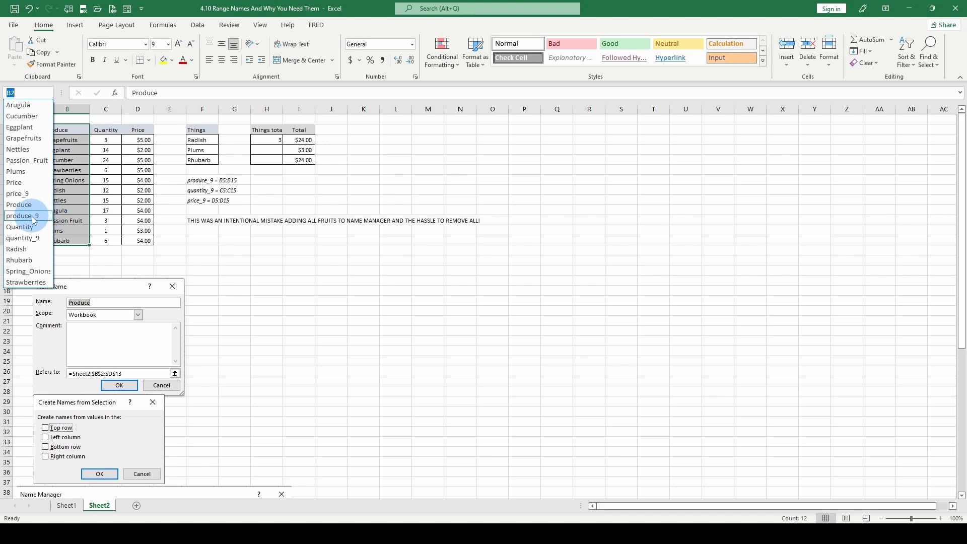
{"action": "left_click", "coordinate": [69, 130]}
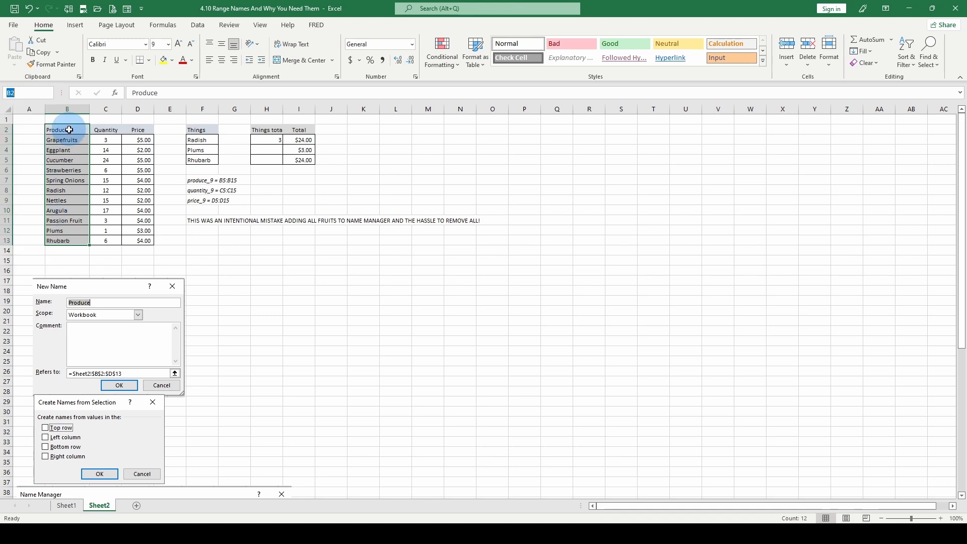
{"action": "left_click_drag", "start_coordinate": [69, 130], "coordinate": [69, 238]}
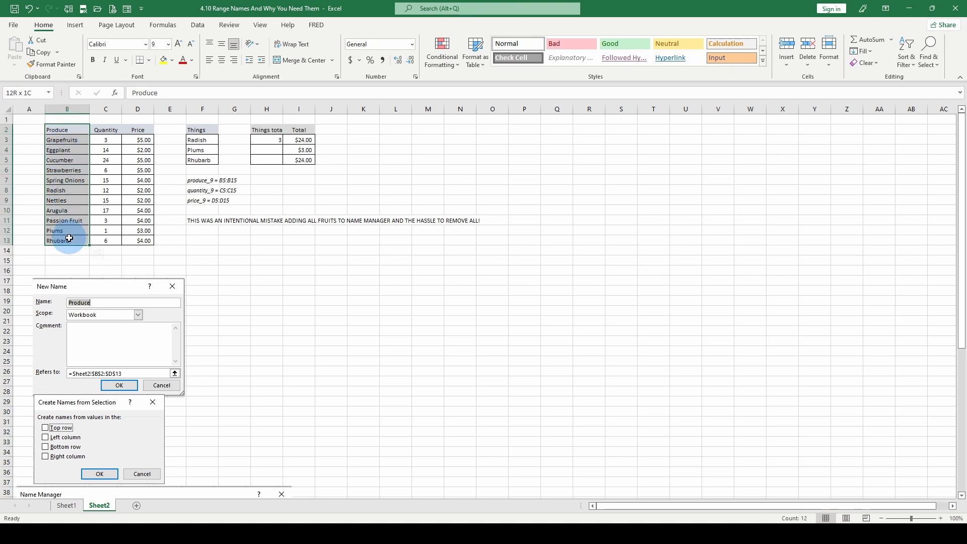
{"action": "left_click_drag", "start_coordinate": [106, 130], "coordinate": [121, 240]}
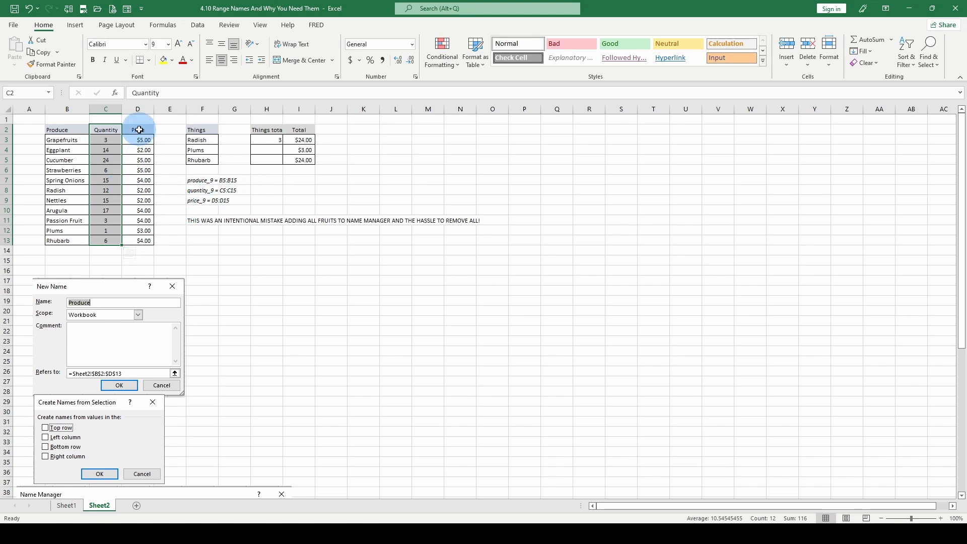
{"action": "left_click_drag", "start_coordinate": [139, 130], "coordinate": [139, 240]}
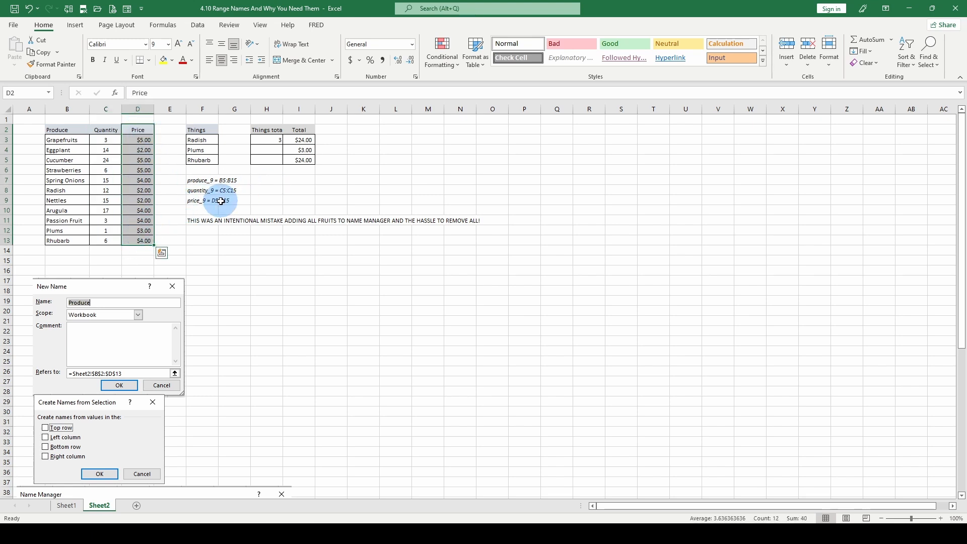
{"action": "left_click", "coordinate": [299, 140]}
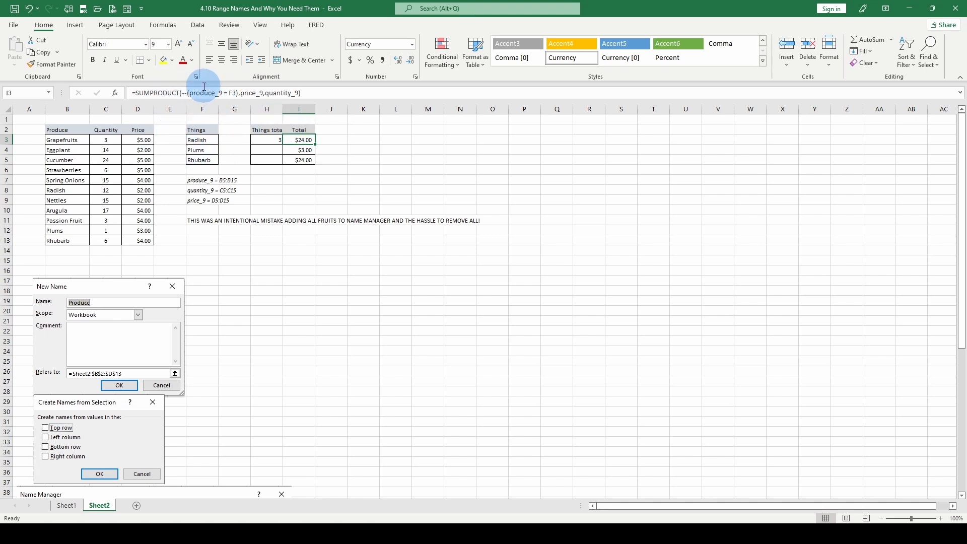
- Enter =SUMPRODUCT(--(B3:B13 = F3),D3:D13,C3:C13) in K3 and compare it with the named-range formula in I3
{"action": "left_click", "coordinate": [367, 139]}
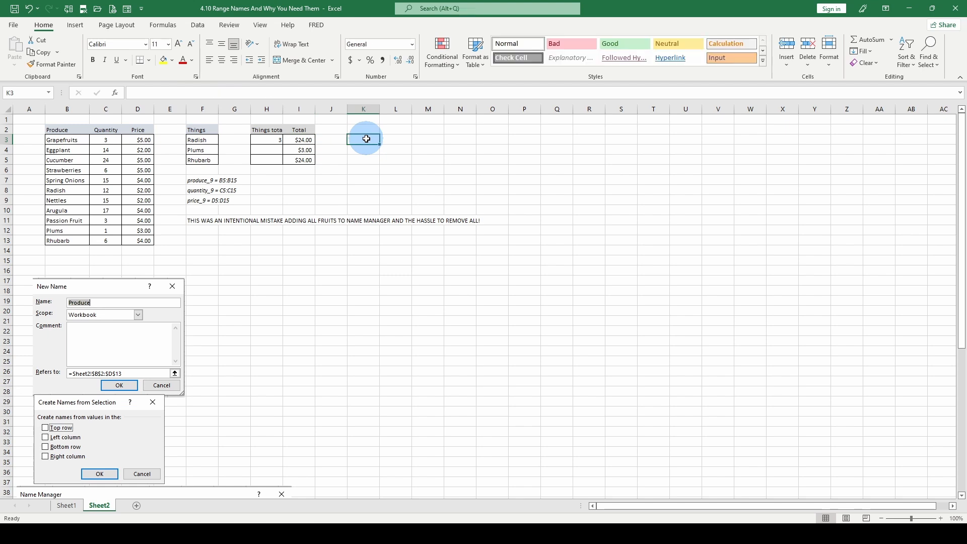
{"action": "type", "text": "=("}
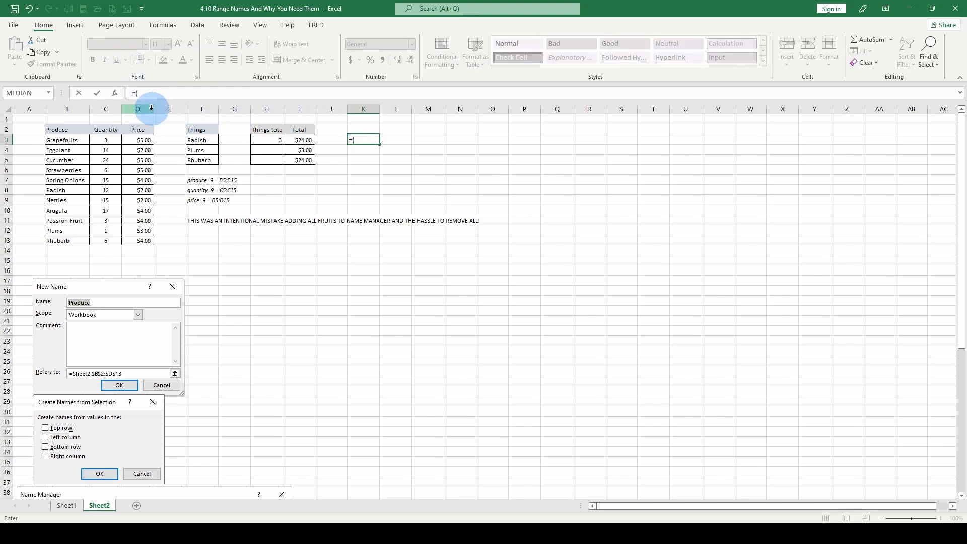
{"action": "left_click_drag", "start_coordinate": [69, 142], "coordinate": [66, 241]}
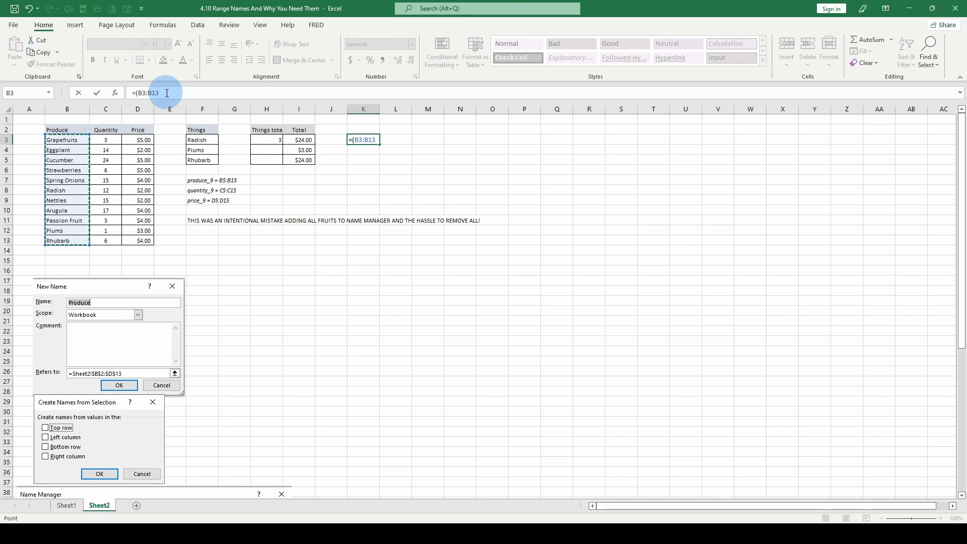
{"action": "key", "text": "Escape"}
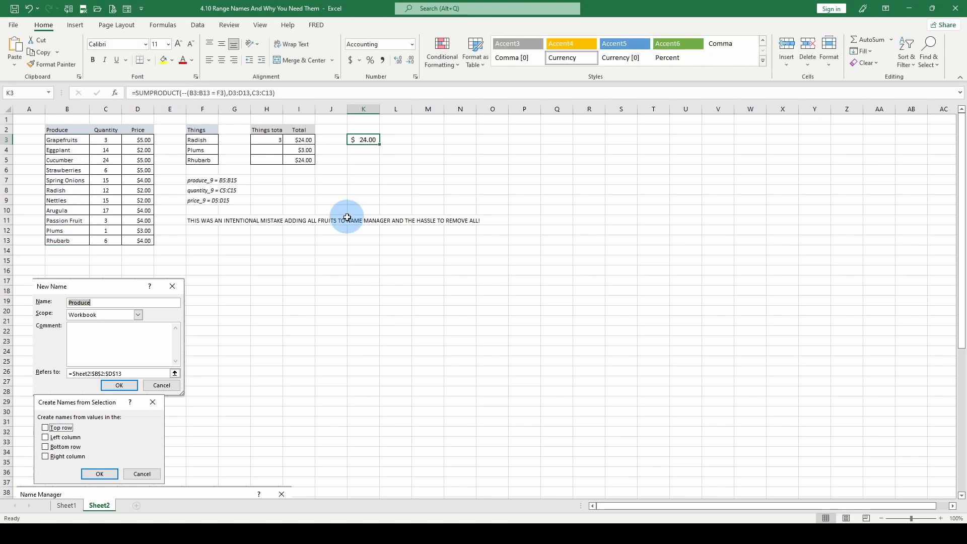
{"action": "left_click", "coordinate": [302, 141]}
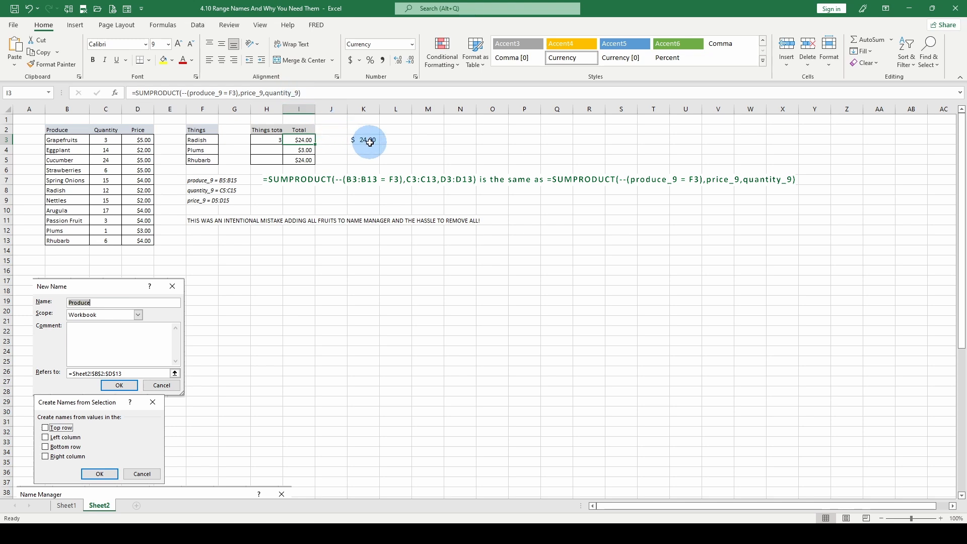
{"action": "left_click", "coordinate": [370, 142]}
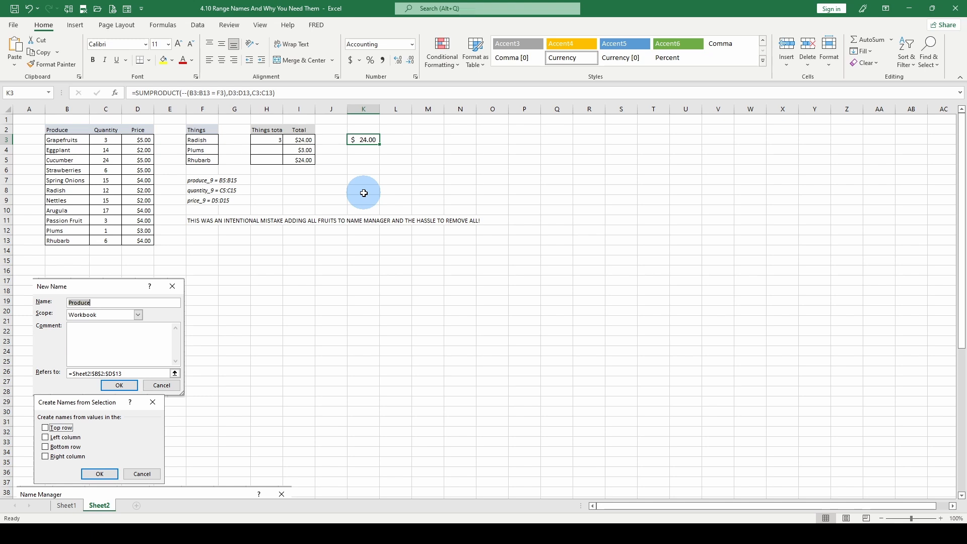
{"action": "left_click", "coordinate": [299, 139]}
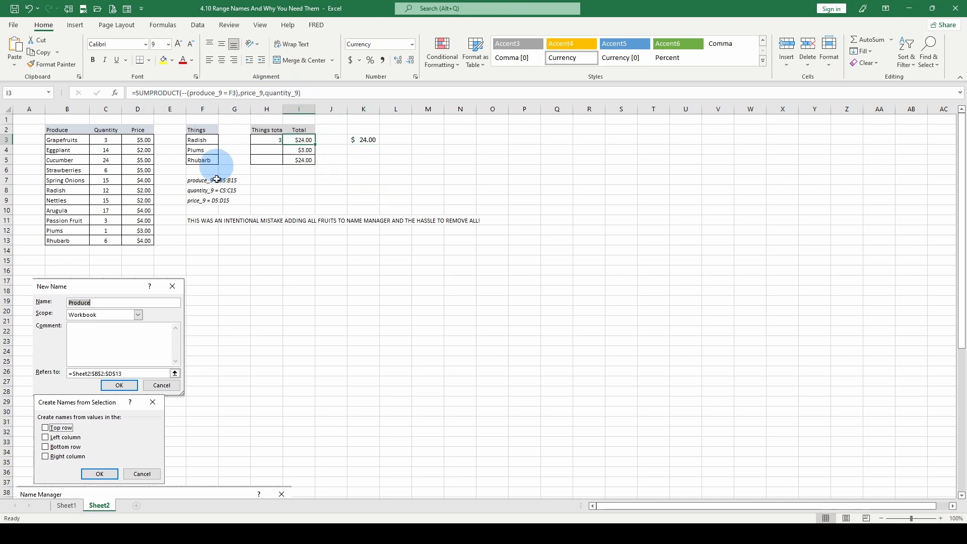
- Delete the note about the intentional mistake from cell F11
{"action": "left_click", "coordinate": [198, 220]}
{"action": "key", "text": "Delete"}
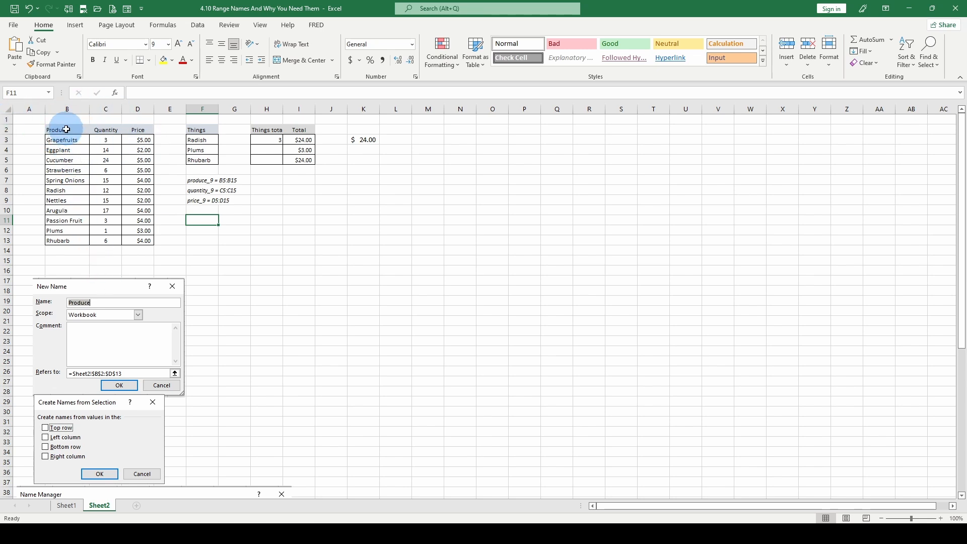
- Open the Name Manager, review the defined names and move the dialog clear of the produce table
{"action": "left_click_drag", "start_coordinate": [66, 129], "coordinate": [71, 207]}
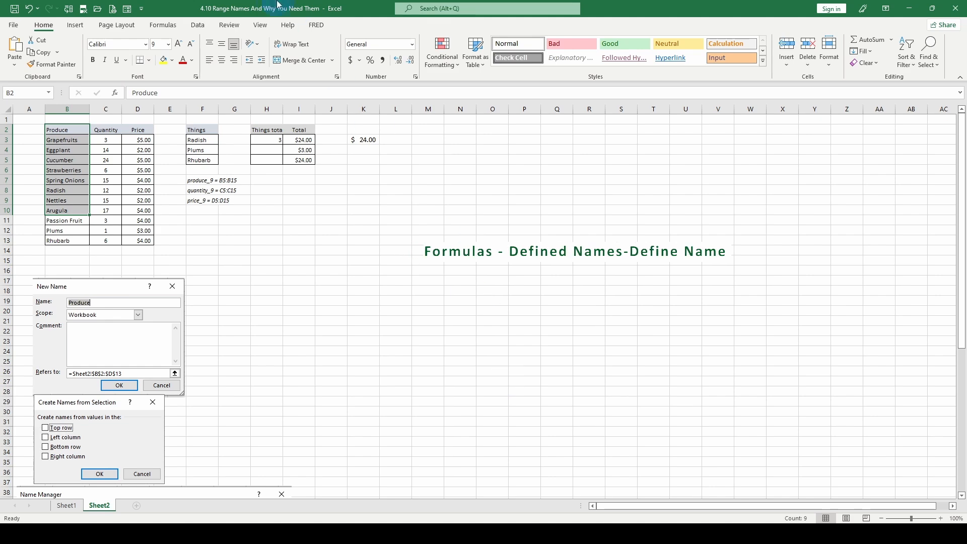
{"action": "left_click", "coordinate": [162, 25]}
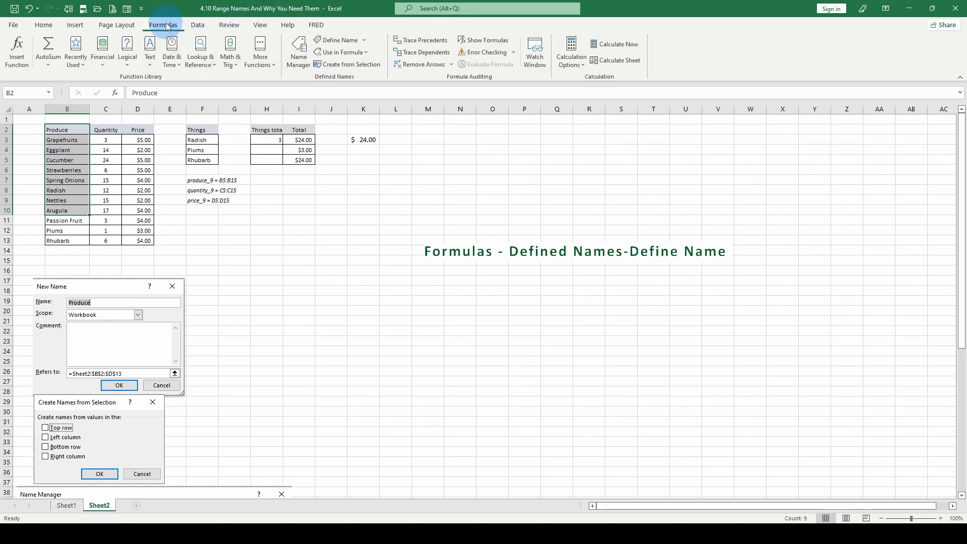
{"action": "left_click", "coordinate": [299, 63]}
{"action": "scroll", "coordinate": [254, 216], "scroll_direction": "down", "scroll_amount": 1}
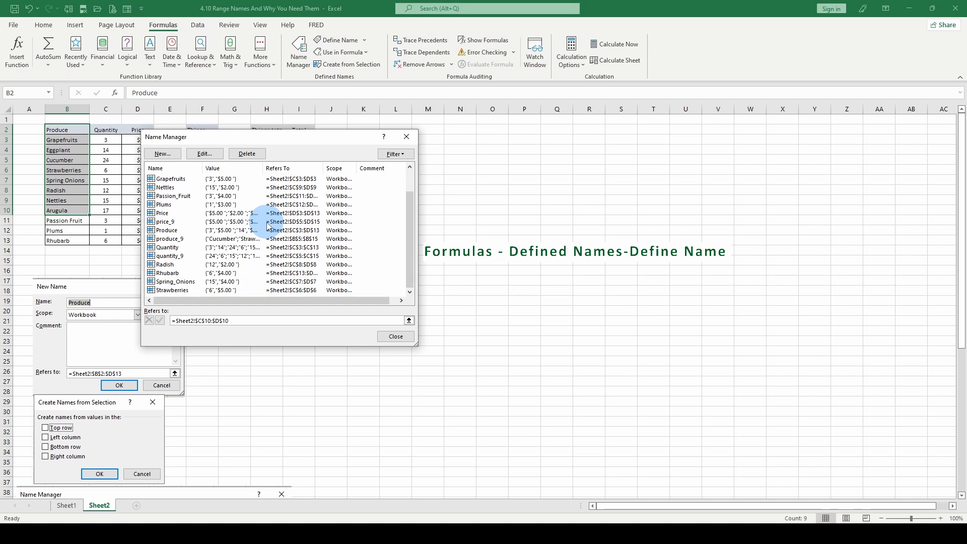
{"action": "scroll", "coordinate": [254, 216], "scroll_direction": "up", "scroll_amount": 1}
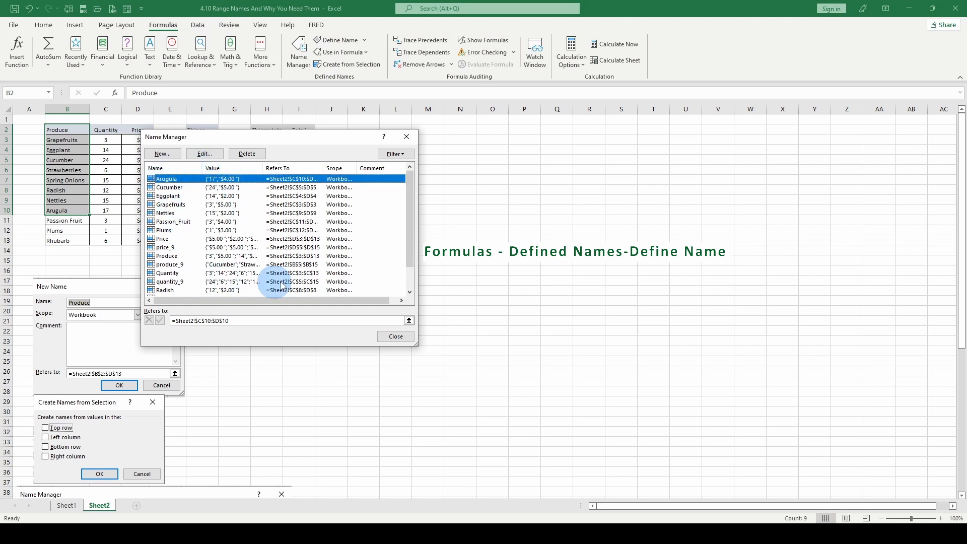
{"action": "left_click_drag", "start_coordinate": [297, 144], "coordinate": [440, 138]}
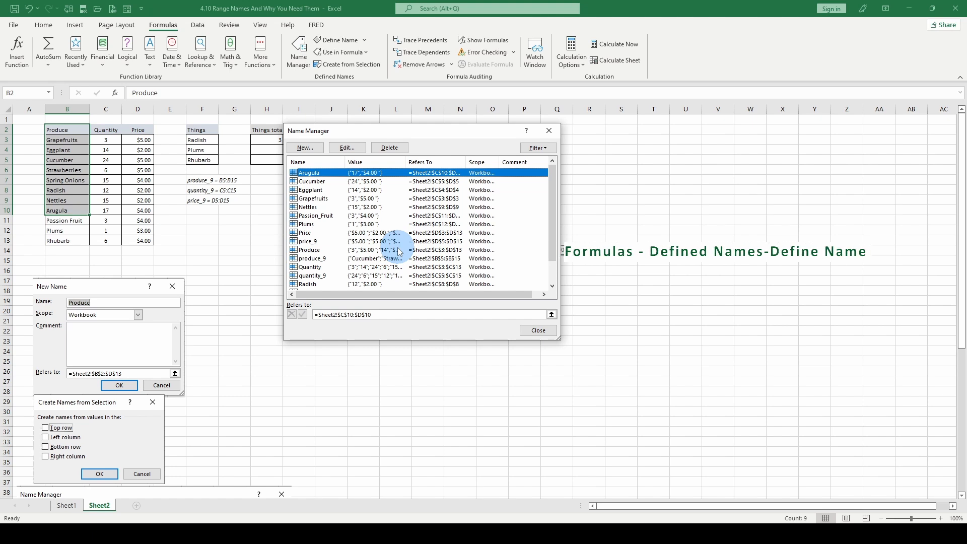
- Check the Produce name's definition without changing it, and delete that name from the workbook
{"action": "left_click", "coordinate": [311, 251]}
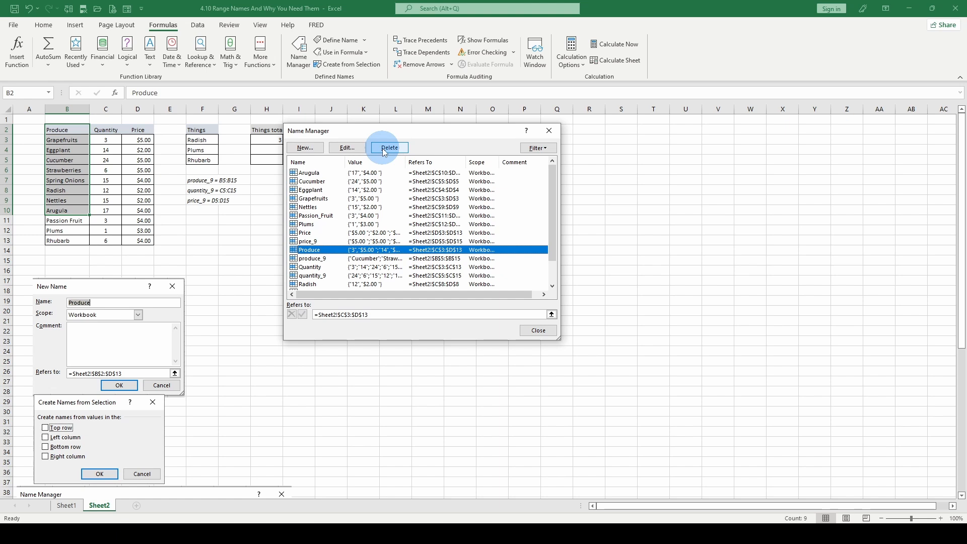
{"action": "left_click", "coordinate": [347, 148]}
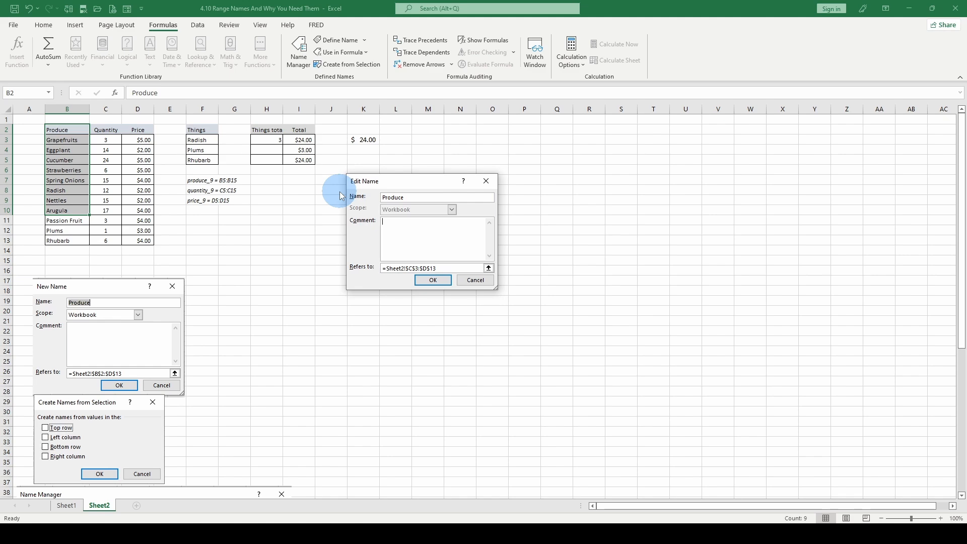
{"action": "left_click", "coordinate": [473, 281]}
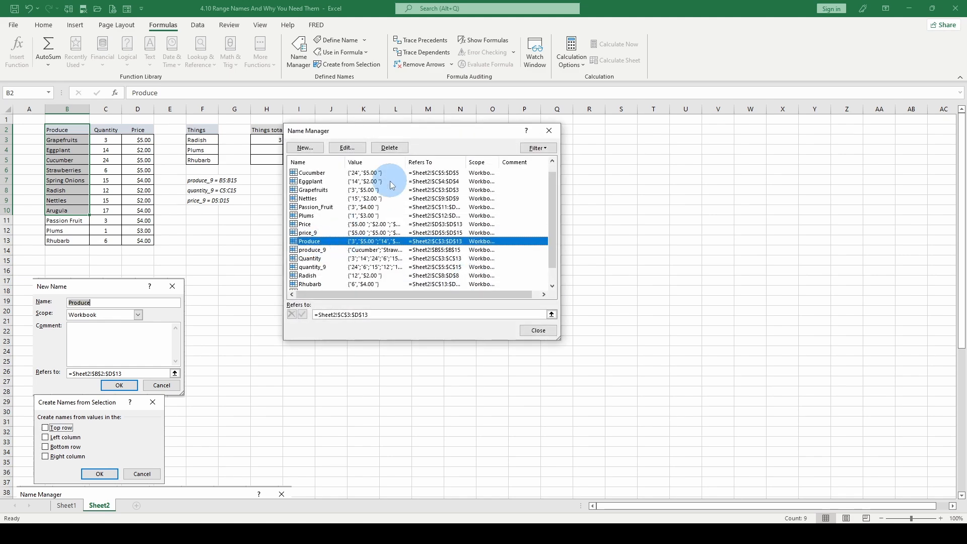
{"action": "left_click", "coordinate": [390, 147]}
{"action": "left_click", "coordinate": [466, 296]}
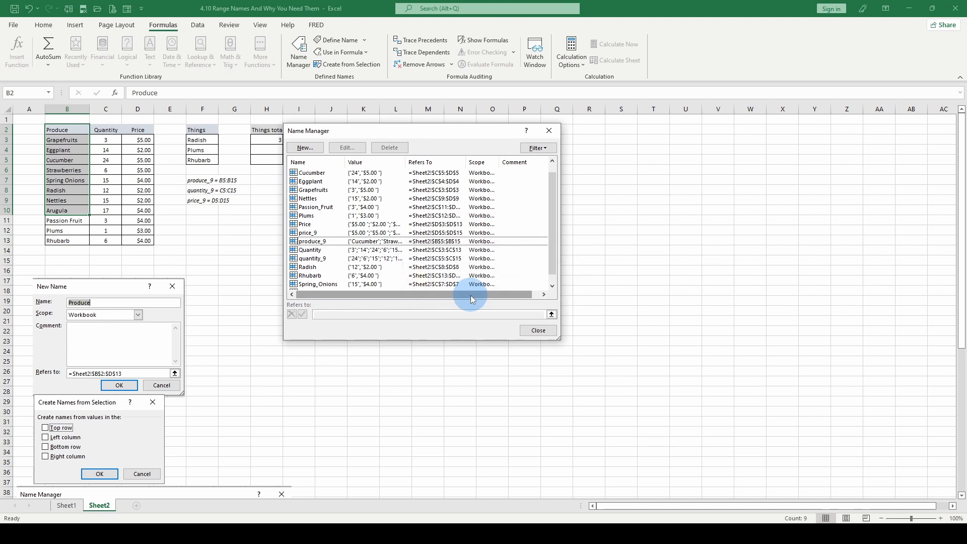
- Close the Name Manager and review the workbook's defined names in the Name Box list
{"action": "left_click", "coordinate": [70, 140]}
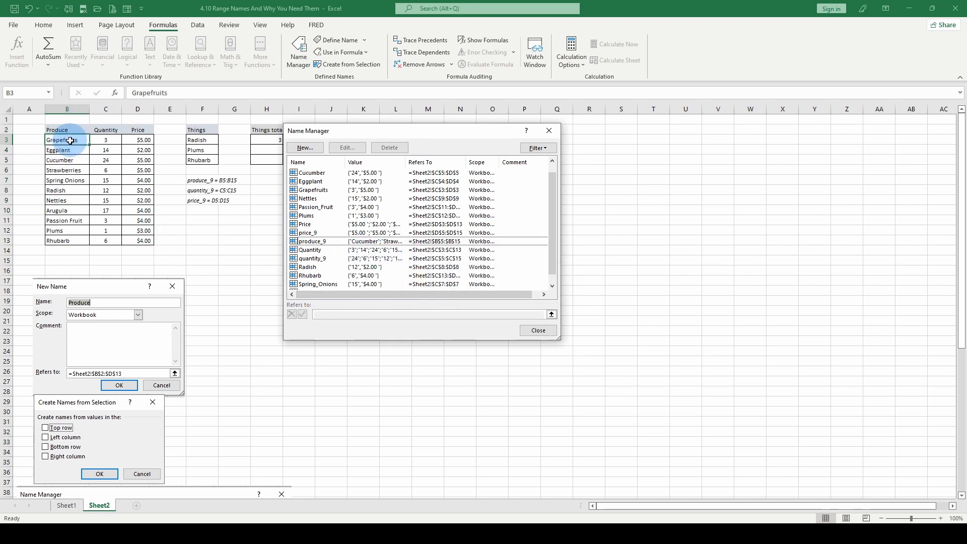
{"action": "left_click", "coordinate": [538, 330]}
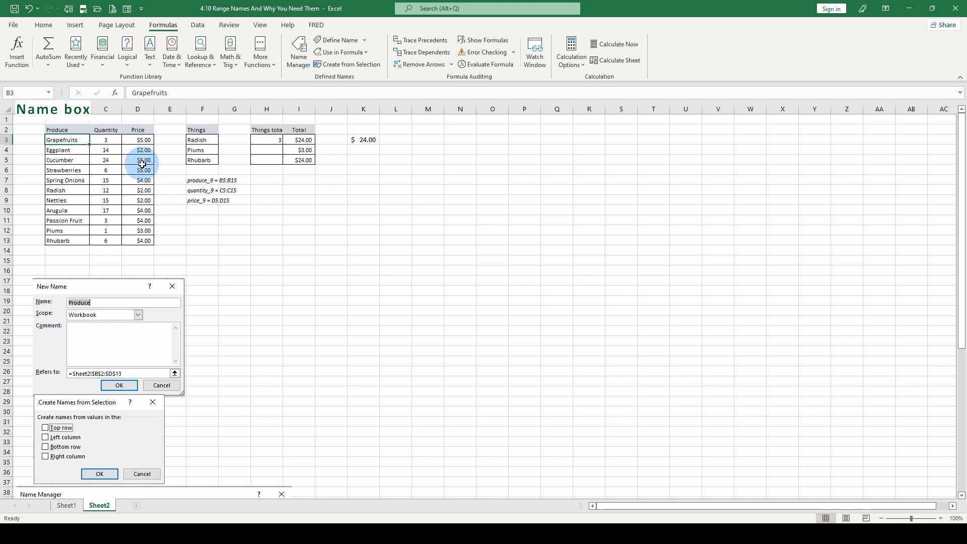
{"action": "left_click", "coordinate": [49, 92]}
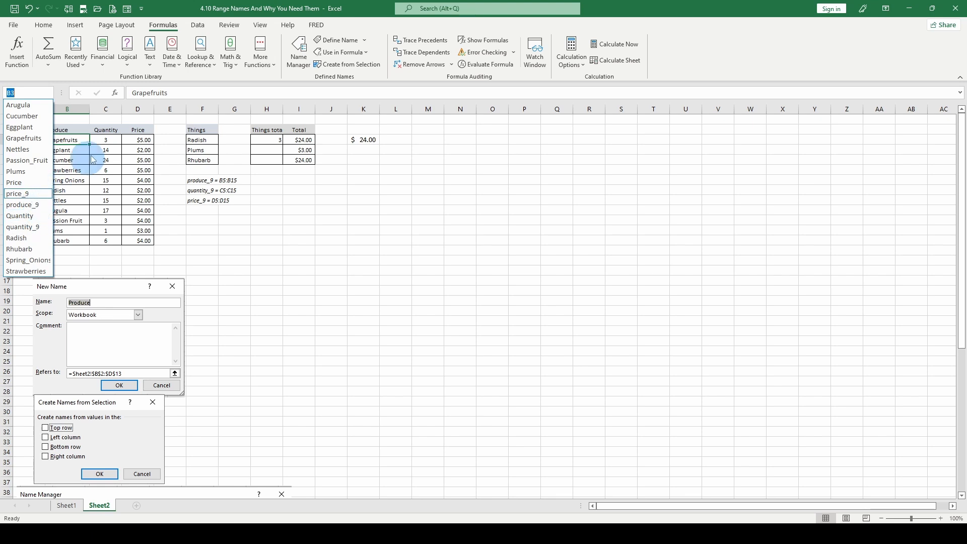
{"action": "left_click", "coordinate": [170, 26]}
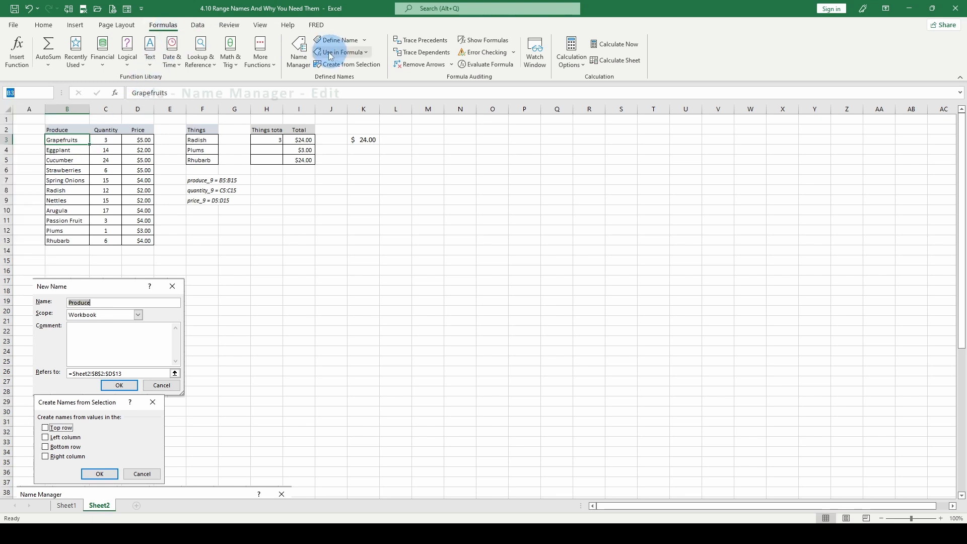
- Try to define a workbook-scoped name "New Fruit" with the comment "Delete this", referring to =Sheet2!$B$3:$B$13
{"action": "left_click", "coordinate": [299, 50]}
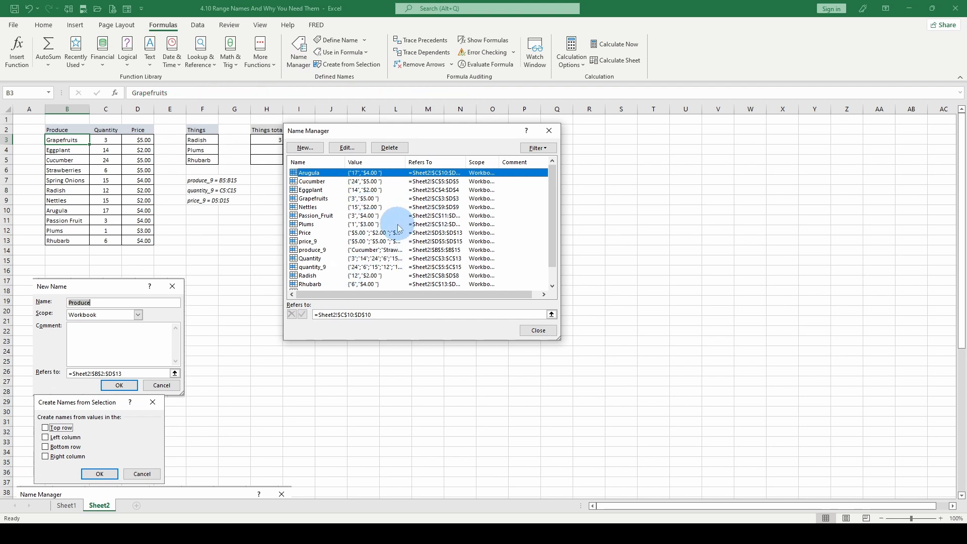
{"action": "left_click", "coordinate": [305, 148]}
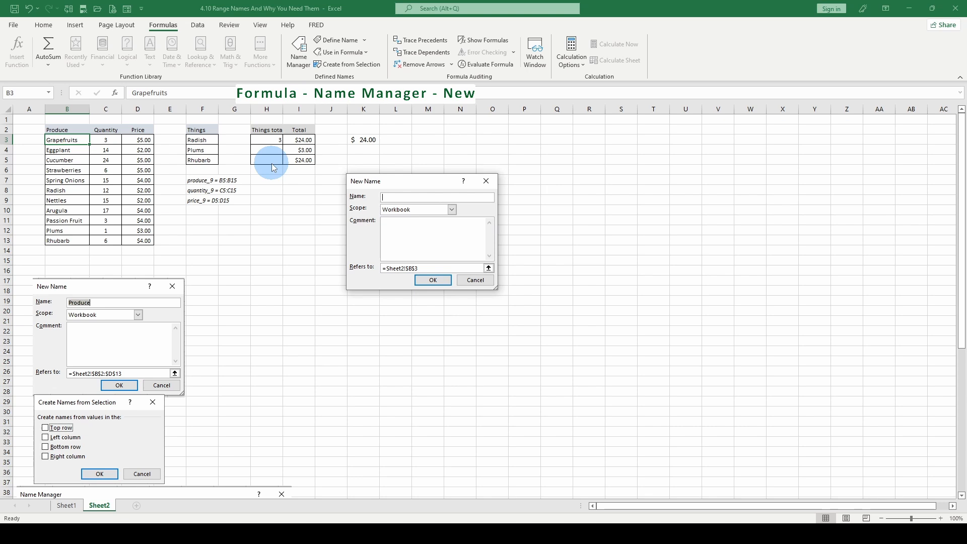
{"action": "type", "text": "New Fruit"}
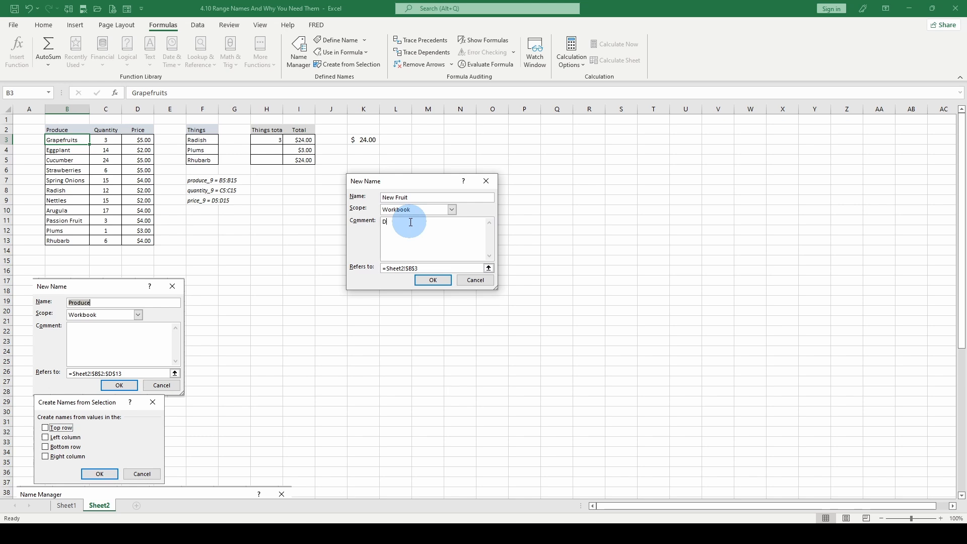
{"action": "type", "text": "elete this"}
{"action": "left_click", "coordinate": [430, 269]}
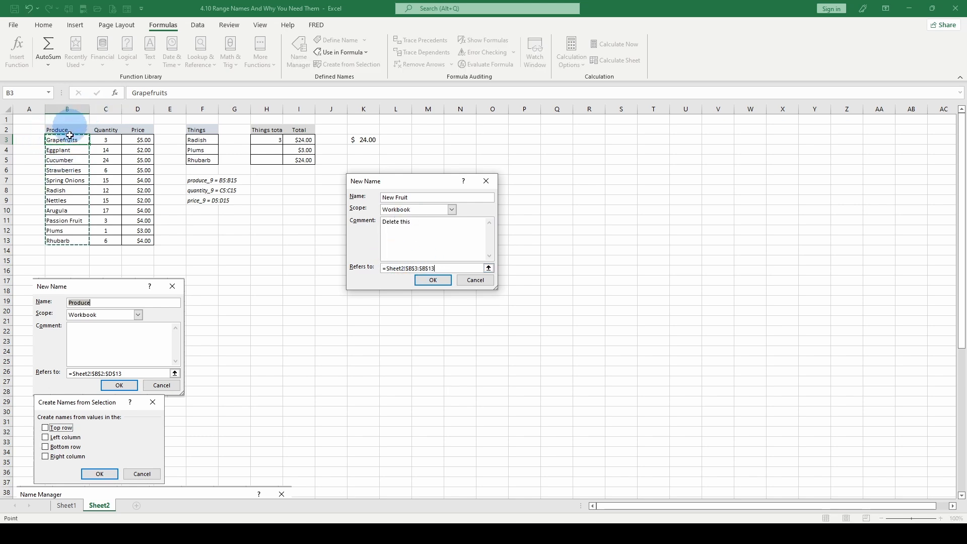
{"action": "left_click_drag", "start_coordinate": [63, 140], "coordinate": [88, 230]}
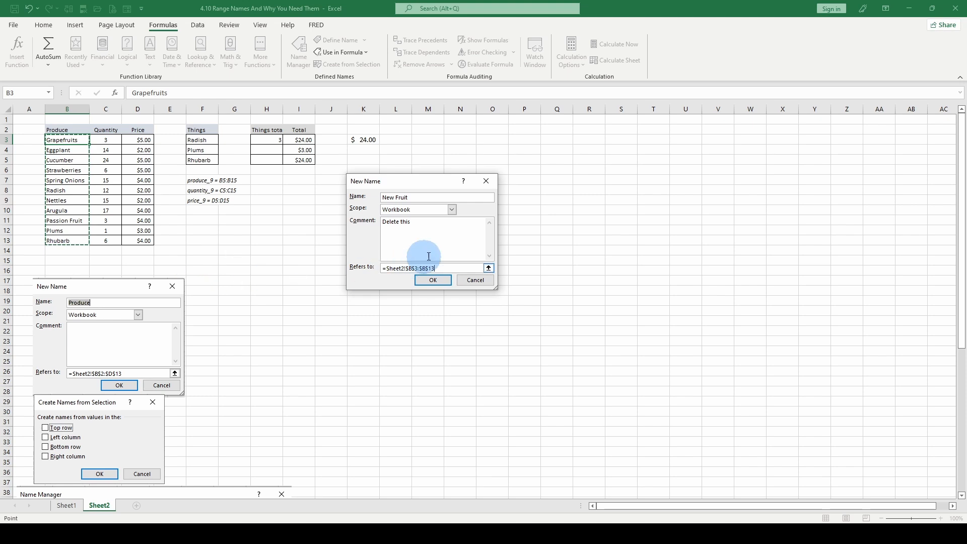
{"action": "left_click", "coordinate": [405, 198]}
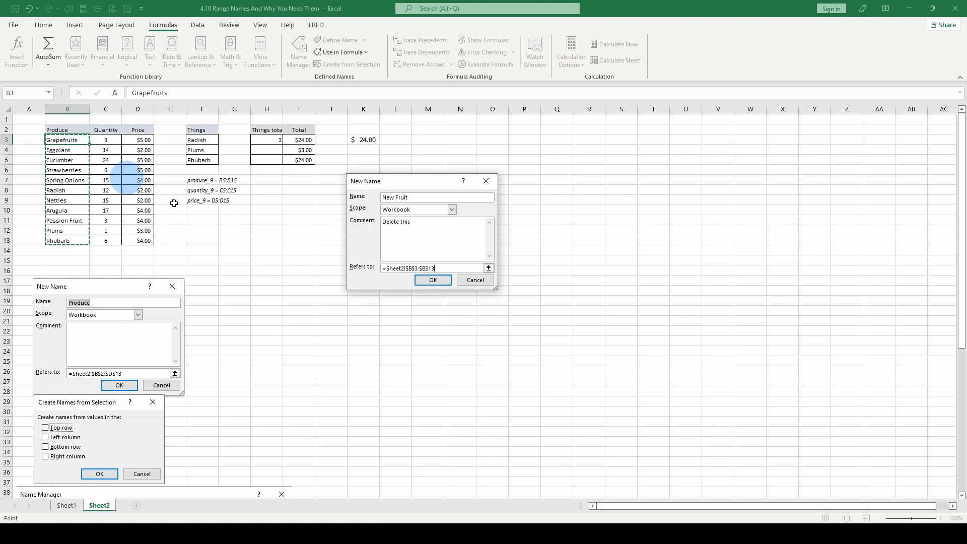
{"action": "left_click", "coordinate": [434, 280]}
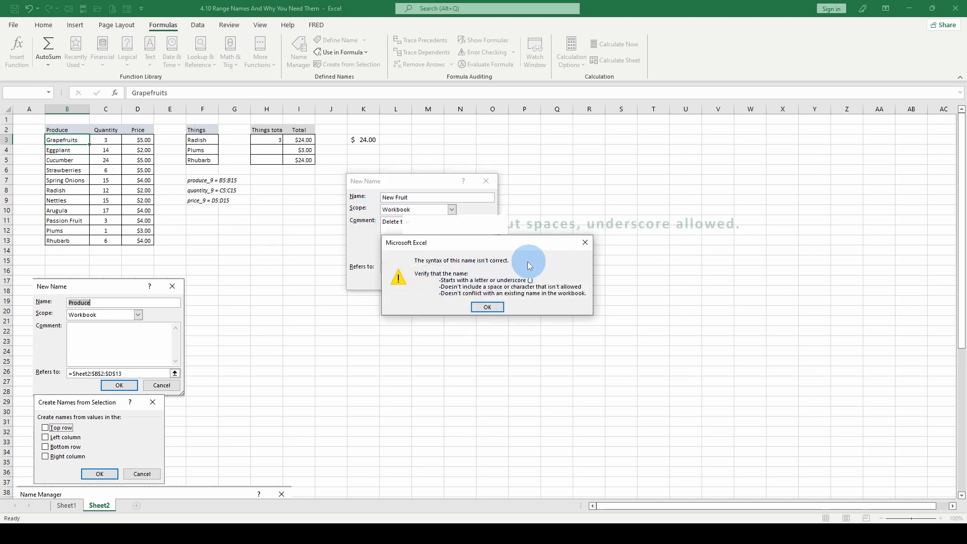
{"action": "left_click_drag", "start_coordinate": [501, 249], "coordinate": [577, 261]}
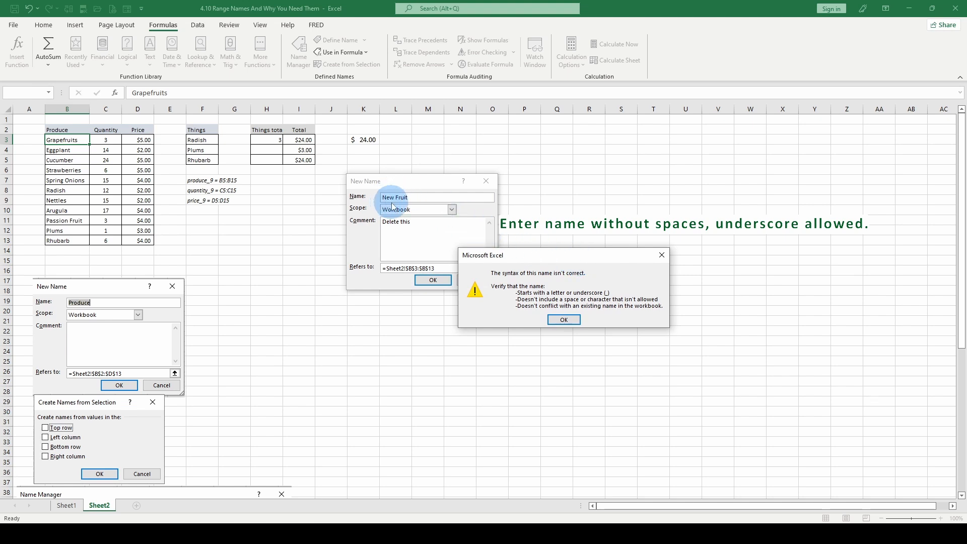
{"action": "key", "text": "Return"}
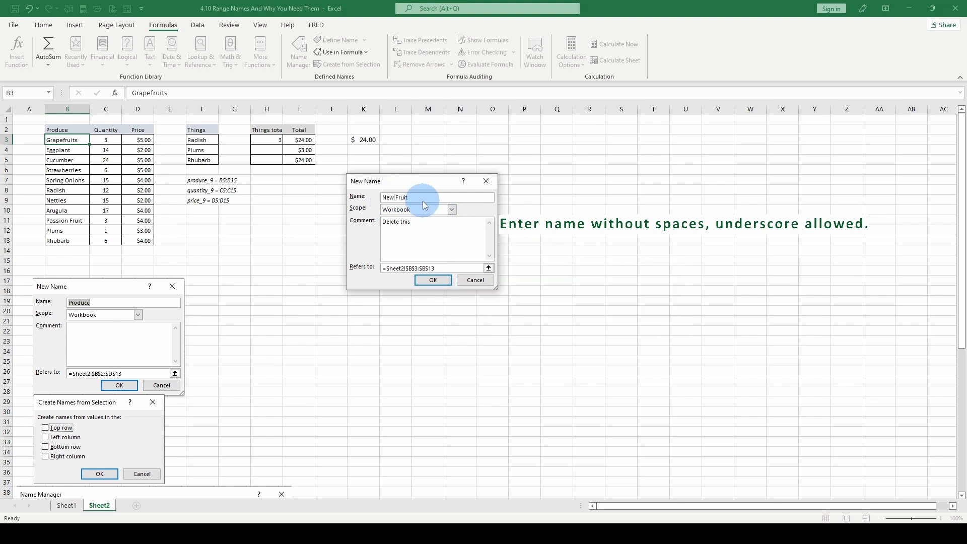
- Correct the new name to New_Fruit, with an underscore and no space, and create it
{"action": "type", "text": "_"}
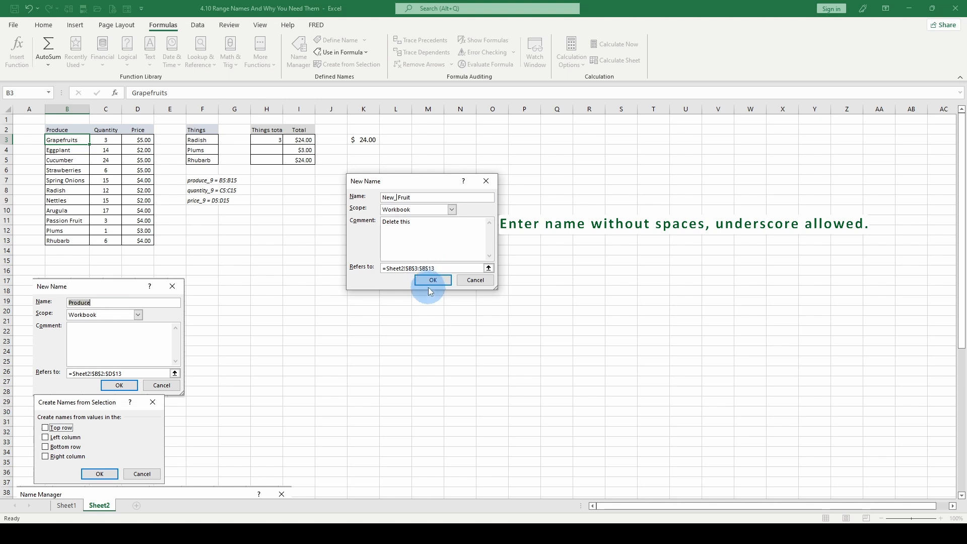
{"action": "left_click", "coordinate": [431, 280]}
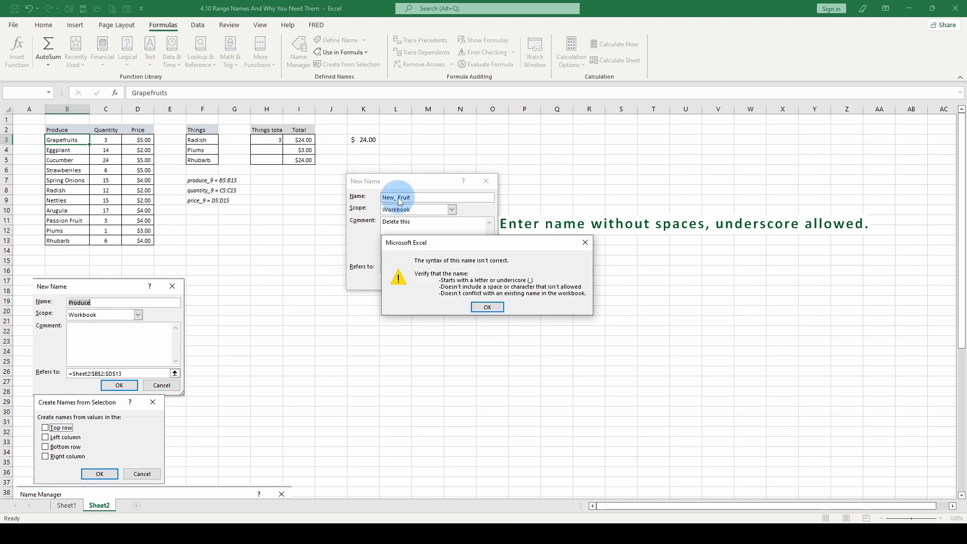
{"action": "left_click", "coordinate": [487, 307]}
{"action": "left_click", "coordinate": [397, 197]}
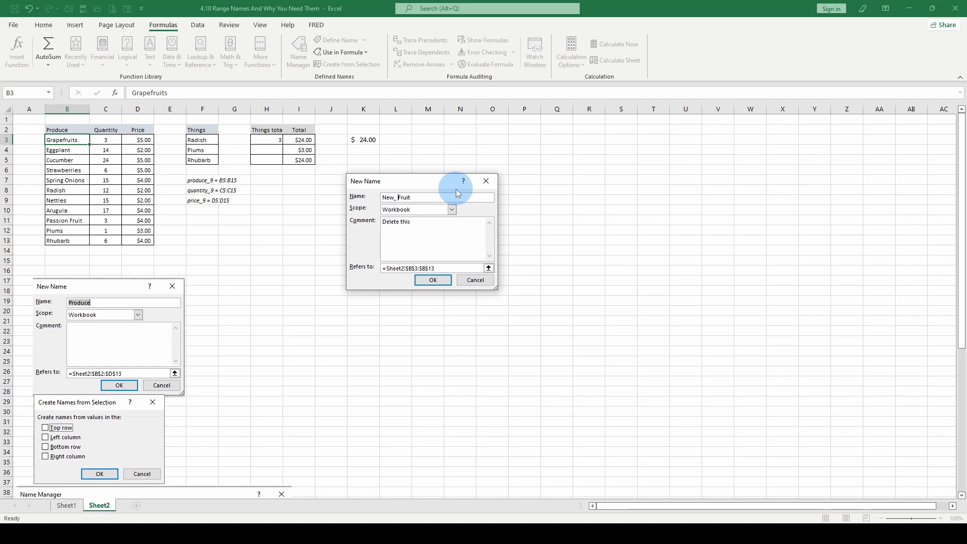
{"action": "key", "text": "BackSpace"}
{"action": "left_click", "coordinate": [433, 280]}
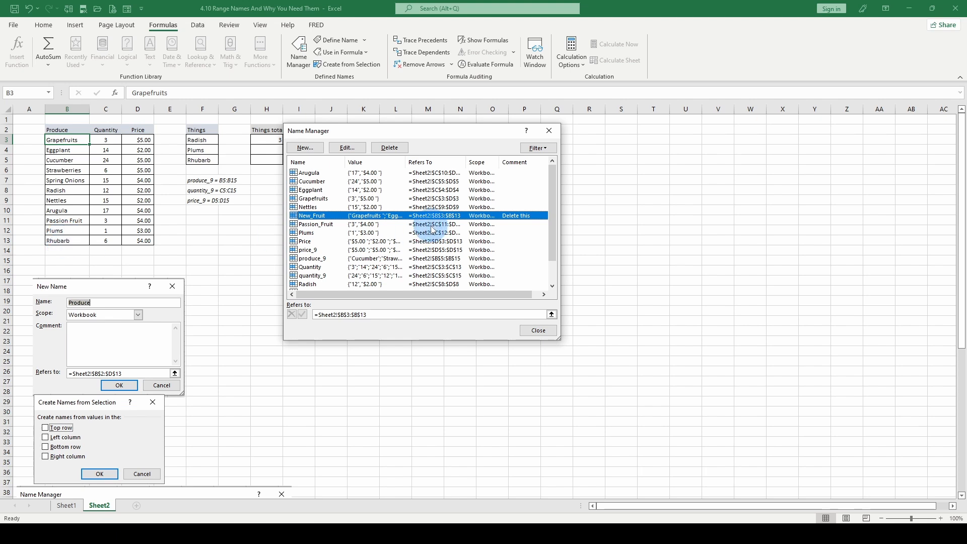
- Delete the New_Fruit name from the workbook and check the Total formula in I3
{"action": "left_click", "coordinate": [390, 147]}
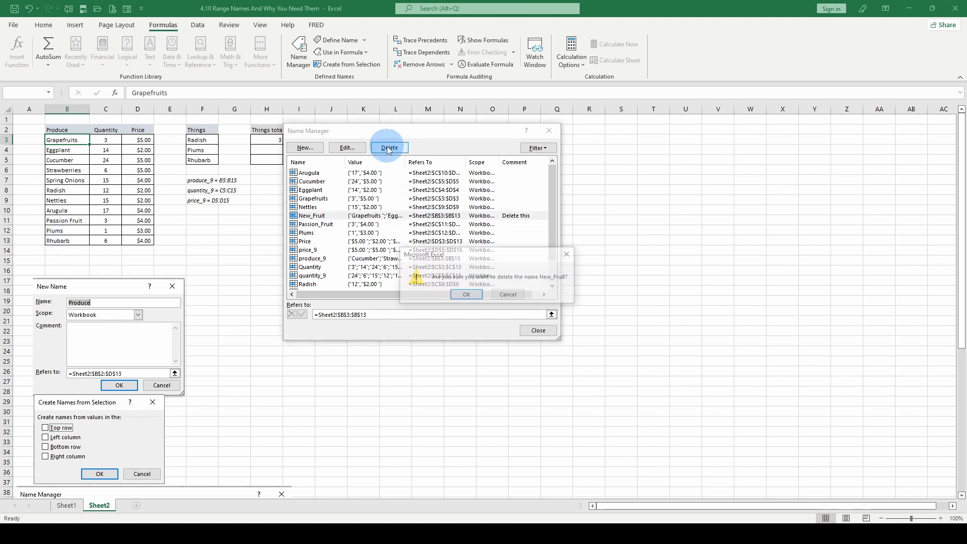
{"action": "key", "text": "Return"}
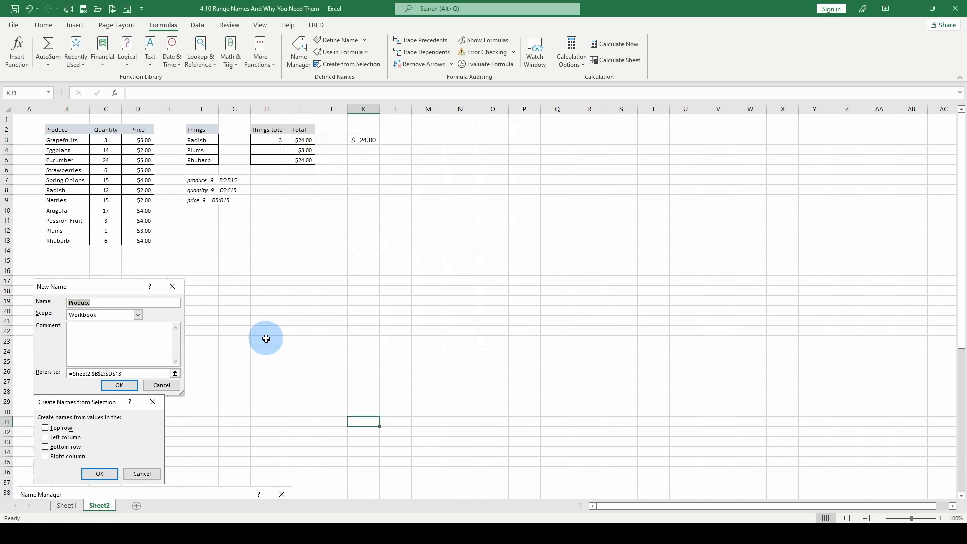
{"action": "left_click", "coordinate": [68, 141]}
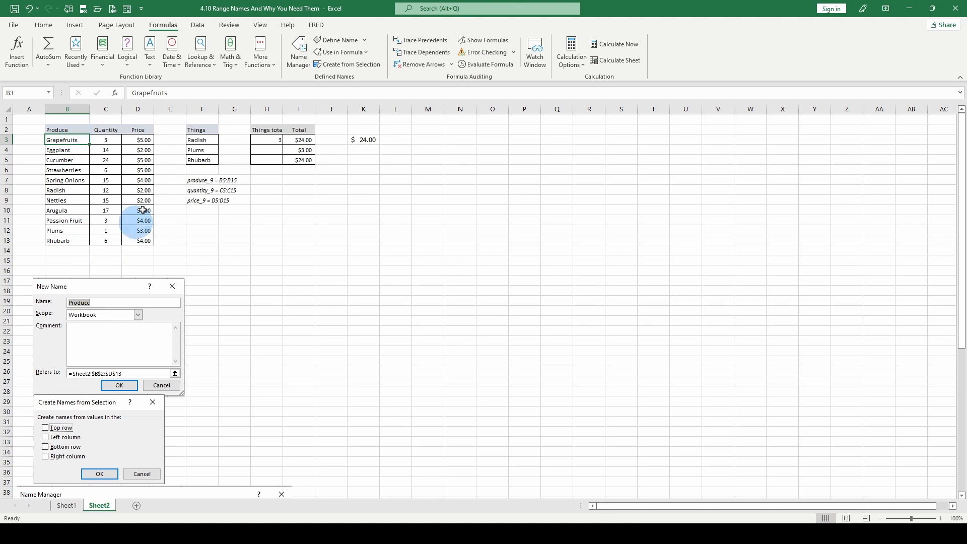
{"action": "left_click", "coordinate": [299, 140]}
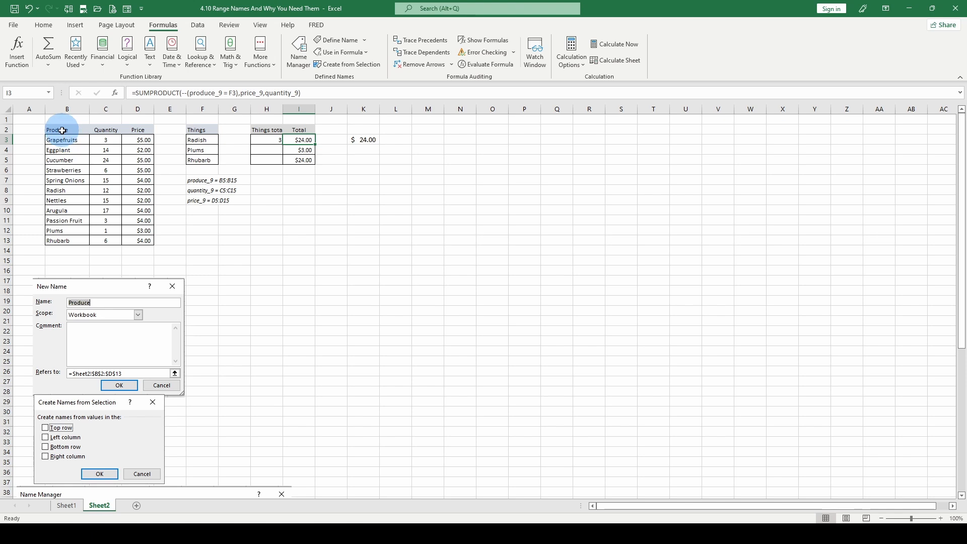
- Copy the produce table B2:D13 and paste it at F1 of a new worksheet
{"action": "left_click_drag", "start_coordinate": [63, 130], "coordinate": [145, 240]}
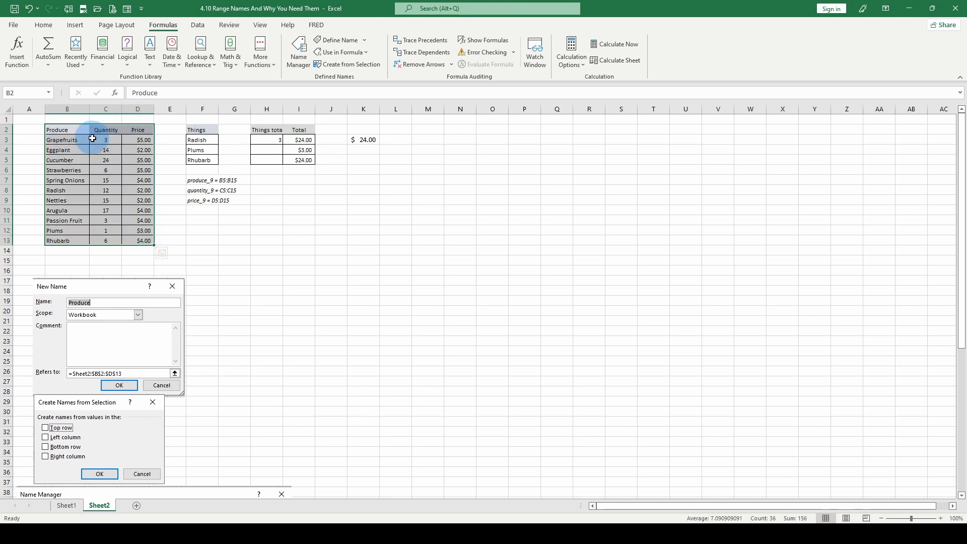
{"action": "key", "text": "ctrl+c"}
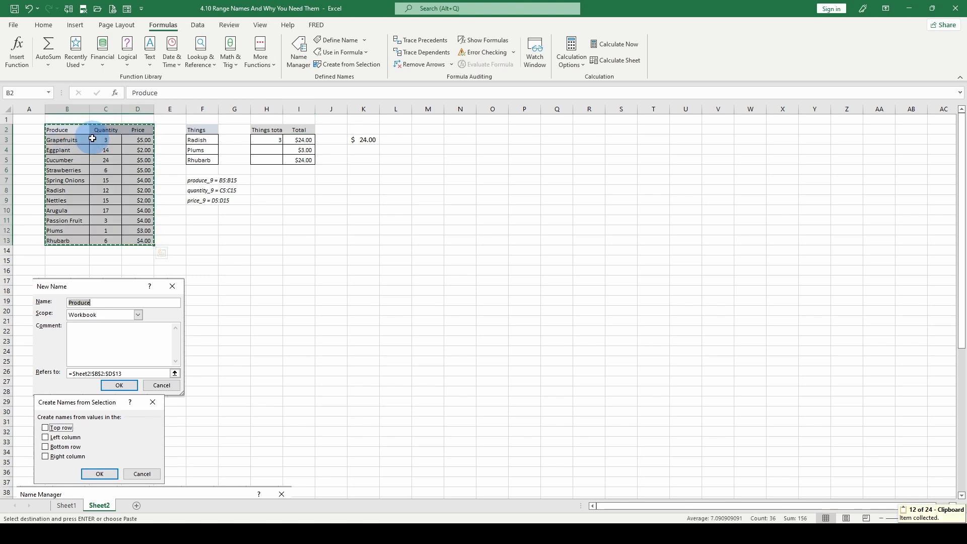
{"action": "left_click", "coordinate": [136, 507]}
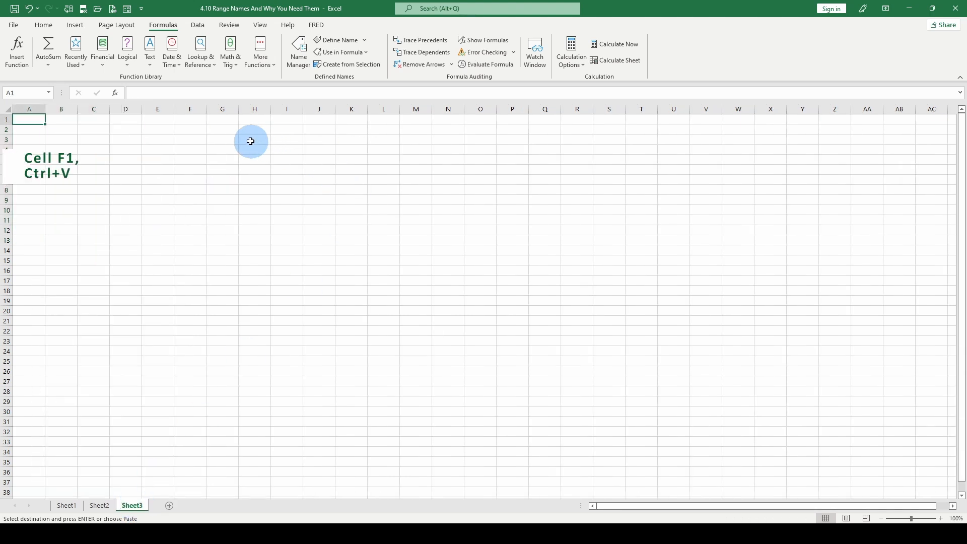
{"action": "left_click", "coordinate": [193, 121]}
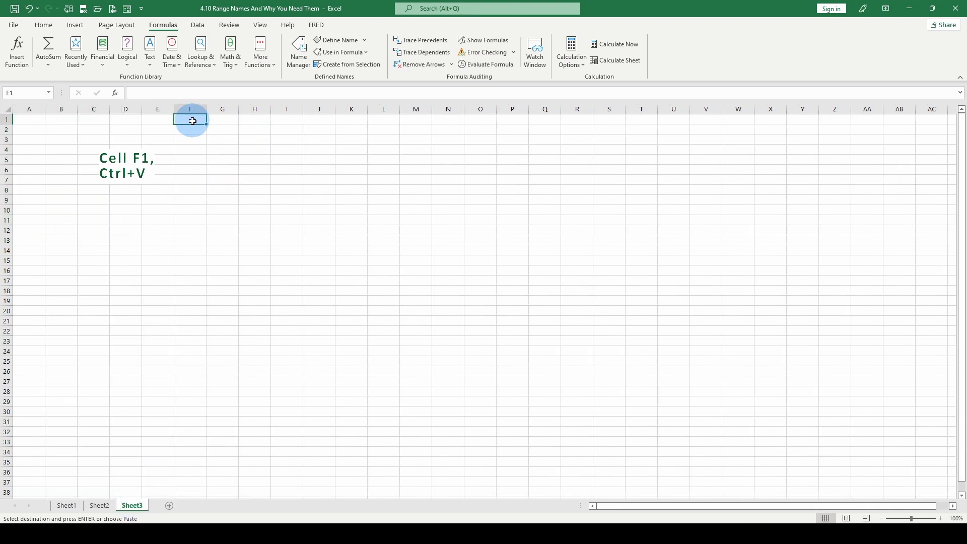
{"action": "key", "text": "ctrl+v"}
- Delete the Eggplant row from the pasted table on Sheet3
{"action": "left_click", "coordinate": [189, 129]}
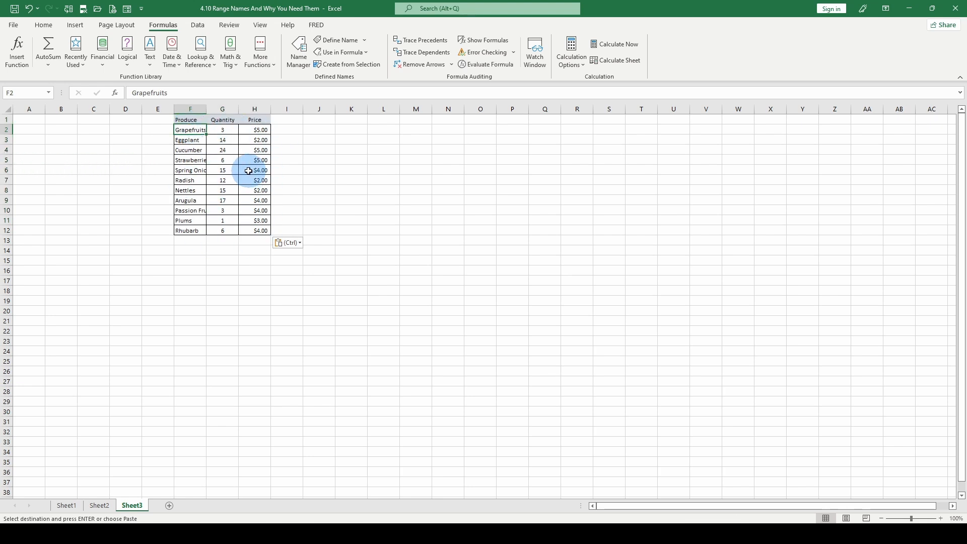
{"action": "left_click", "coordinate": [49, 92]}
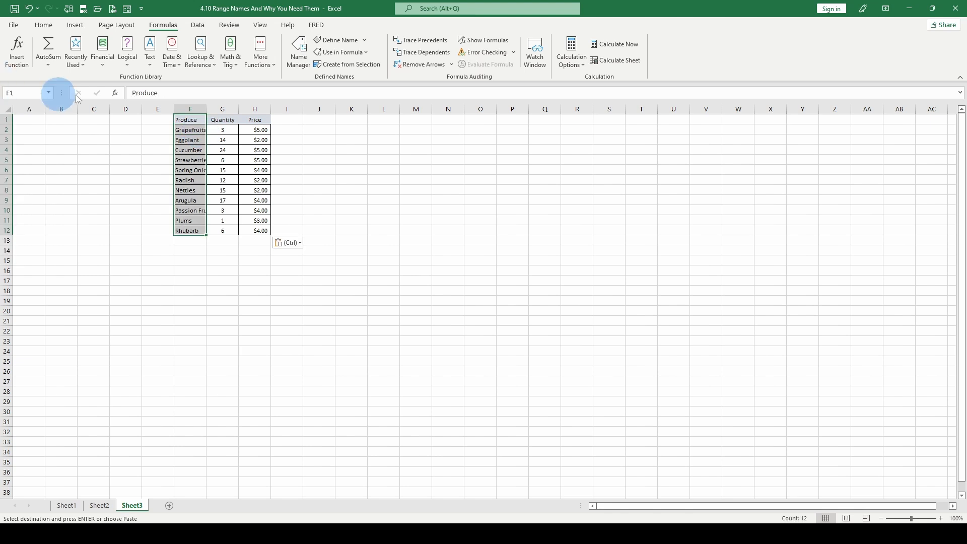
{"action": "left_click", "coordinate": [190, 133]}
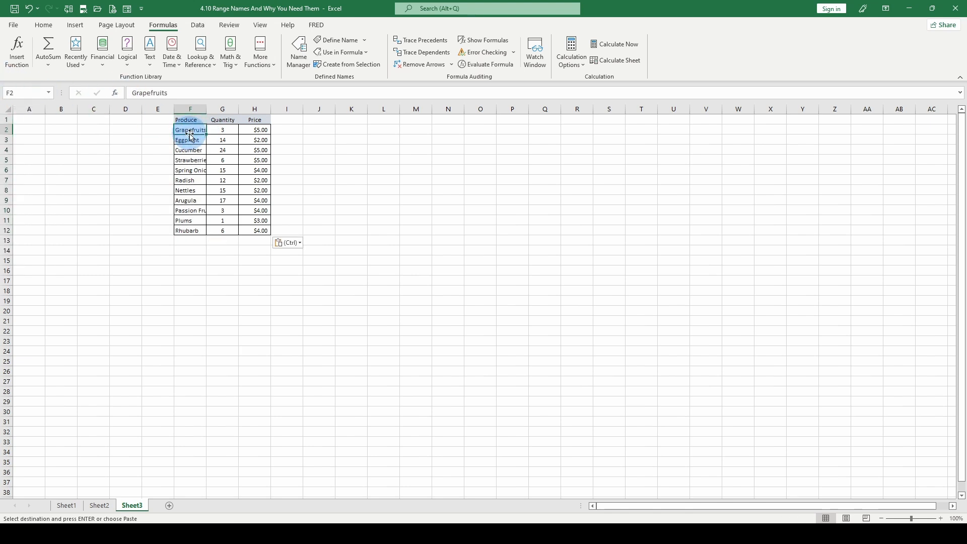
{"action": "right_click", "coordinate": [4, 123]}
{"action": "left_click", "coordinate": [194, 138]}
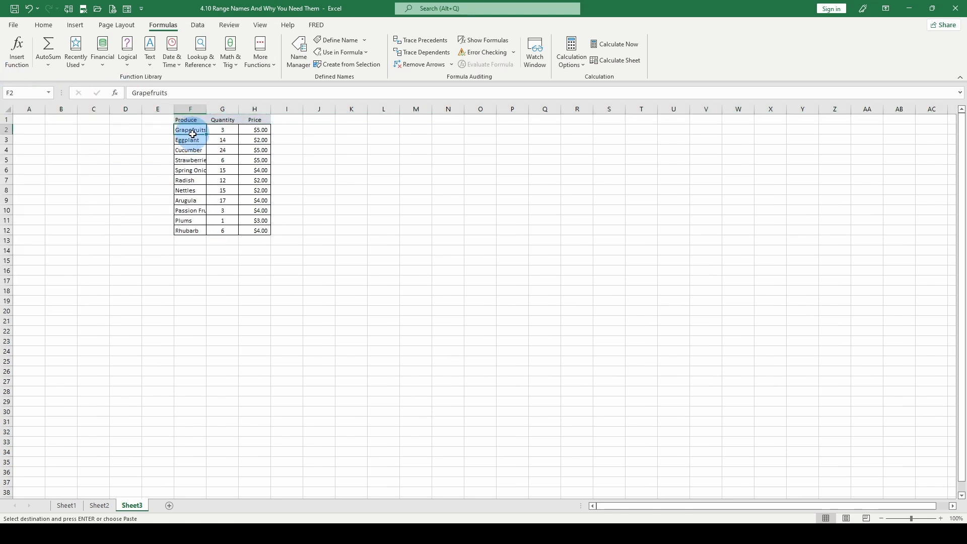
{"action": "right_click", "coordinate": [6, 140]}
{"action": "left_click", "coordinate": [31, 256]}
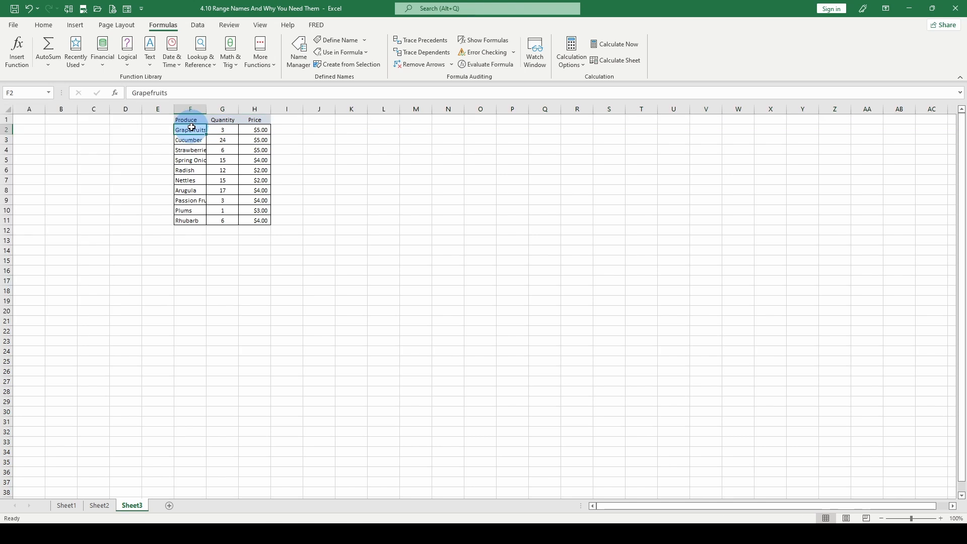
- Check the list of defined names with F2:F11 selected, and inspect price_9 in the Name Manager without changing it
{"action": "left_click_drag", "start_coordinate": [195, 131], "coordinate": [190, 216]}
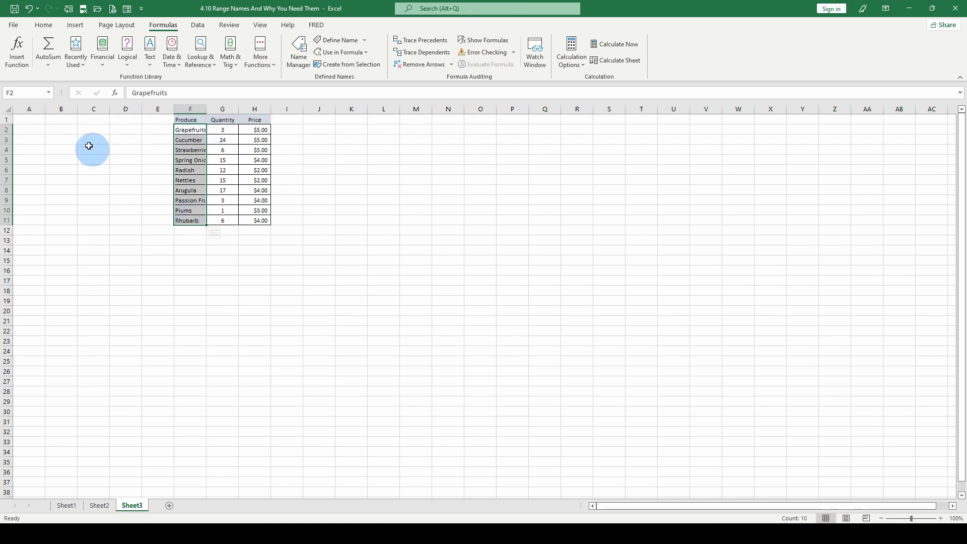
{"action": "left_click", "coordinate": [48, 93]}
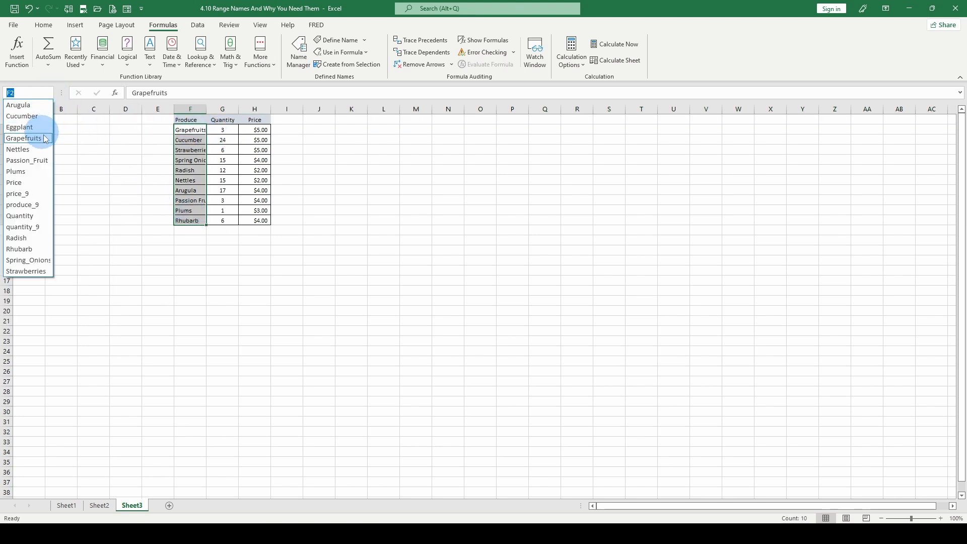
{"action": "left_click", "coordinate": [323, 141]}
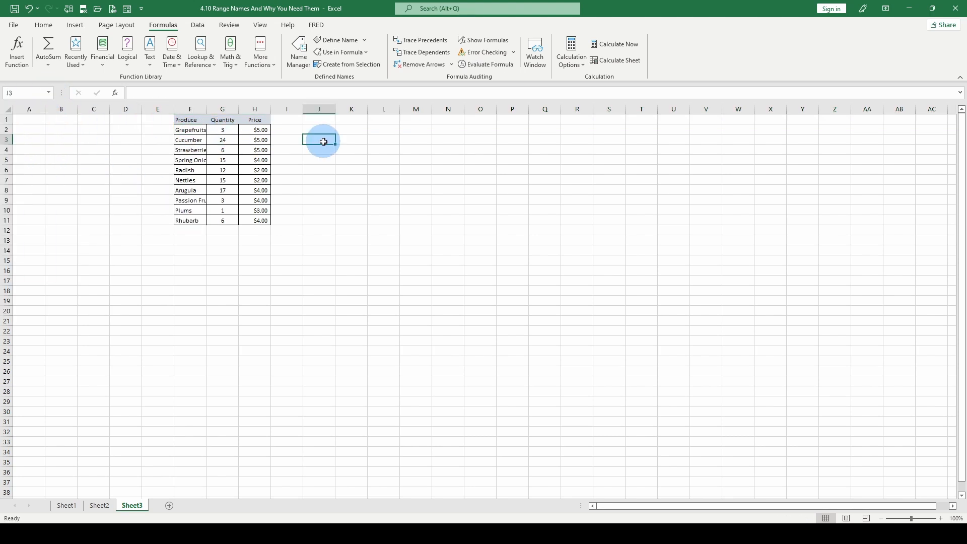
{"action": "left_click", "coordinate": [299, 52]}
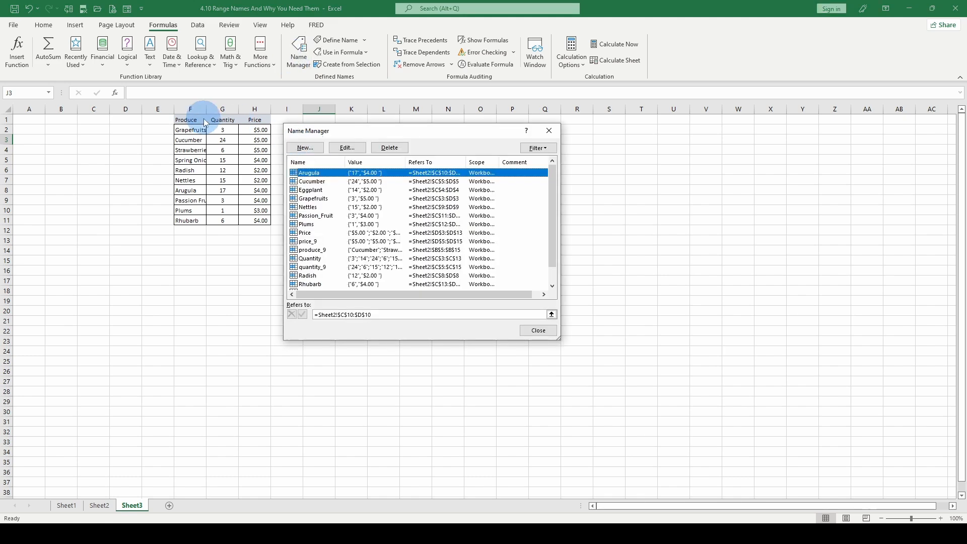
{"action": "double_click", "coordinate": [307, 241]}
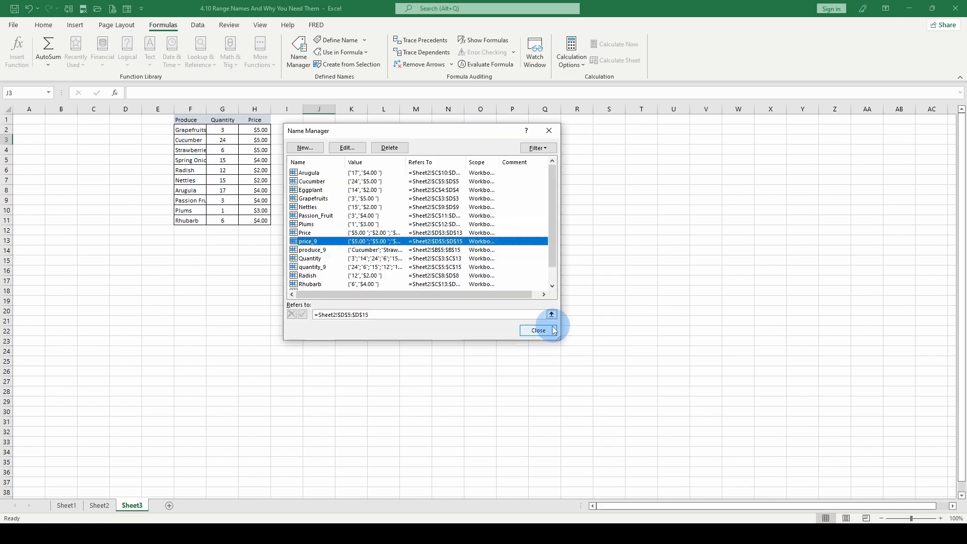
- Inspect the price_9 definition in the Name Manager from Sheet2, and compare it with the Price column of the copied table on Sheet3
{"action": "left_click", "coordinate": [542, 328]}
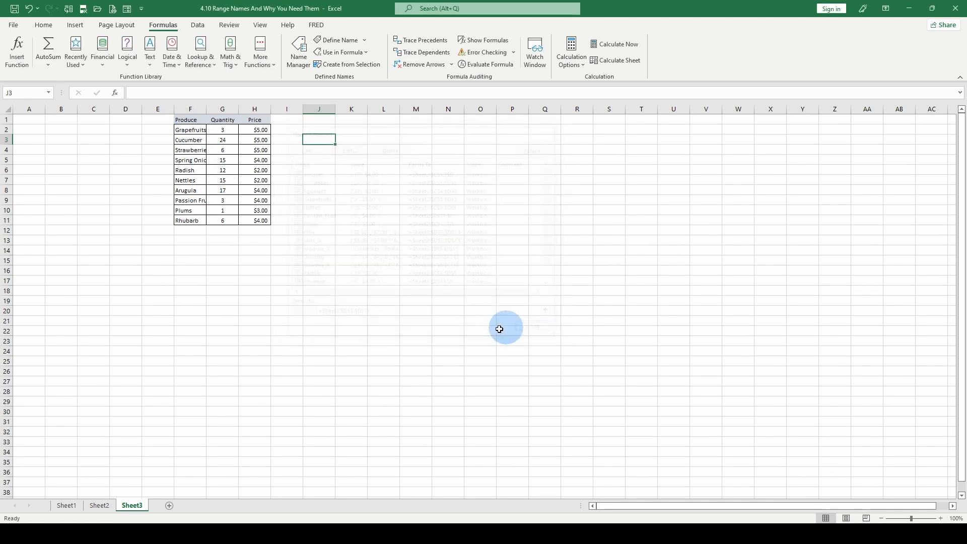
{"action": "left_click", "coordinate": [99, 505]}
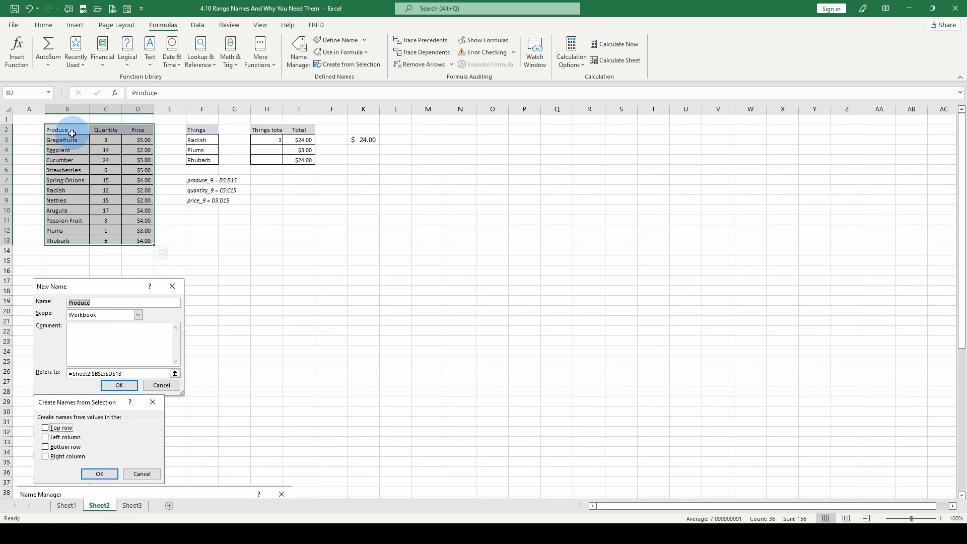
{"action": "left_click", "coordinate": [299, 53]}
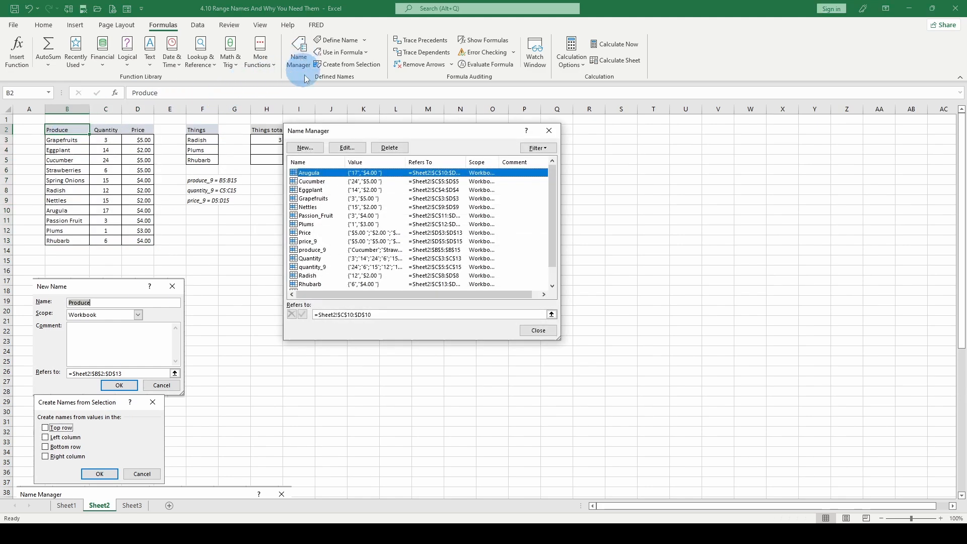
{"action": "left_click", "coordinate": [310, 243]}
{"action": "double_click", "coordinate": [310, 243]}
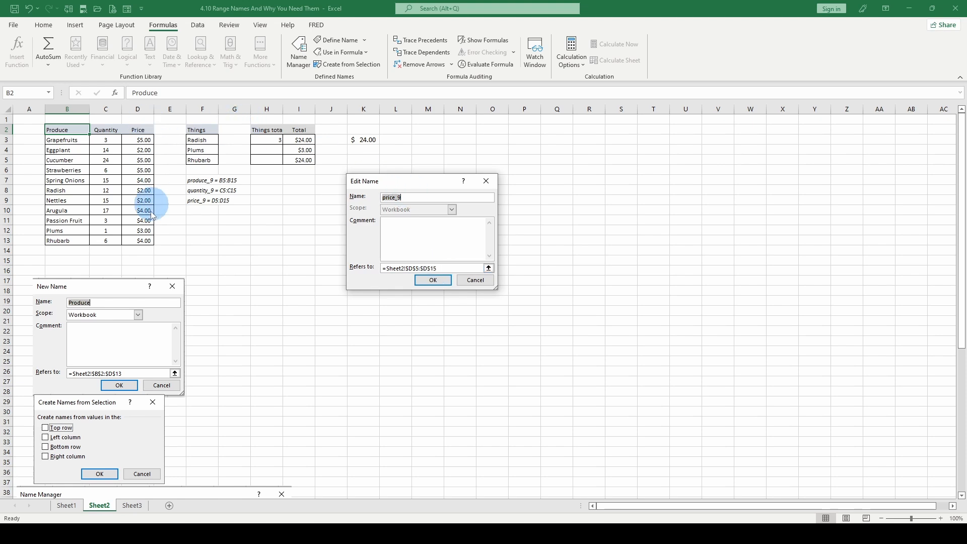
{"action": "left_click", "coordinate": [134, 506]}
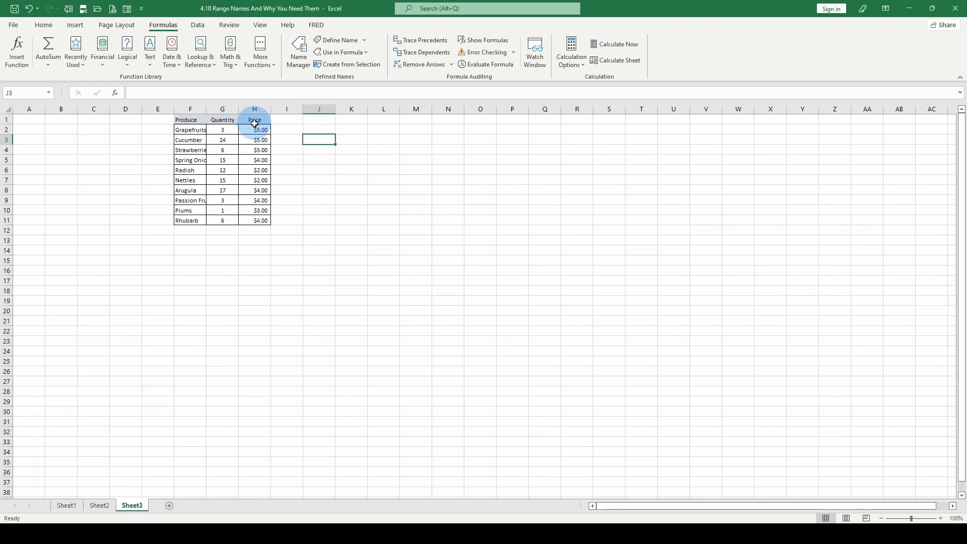
{"action": "left_click", "coordinate": [256, 119]}
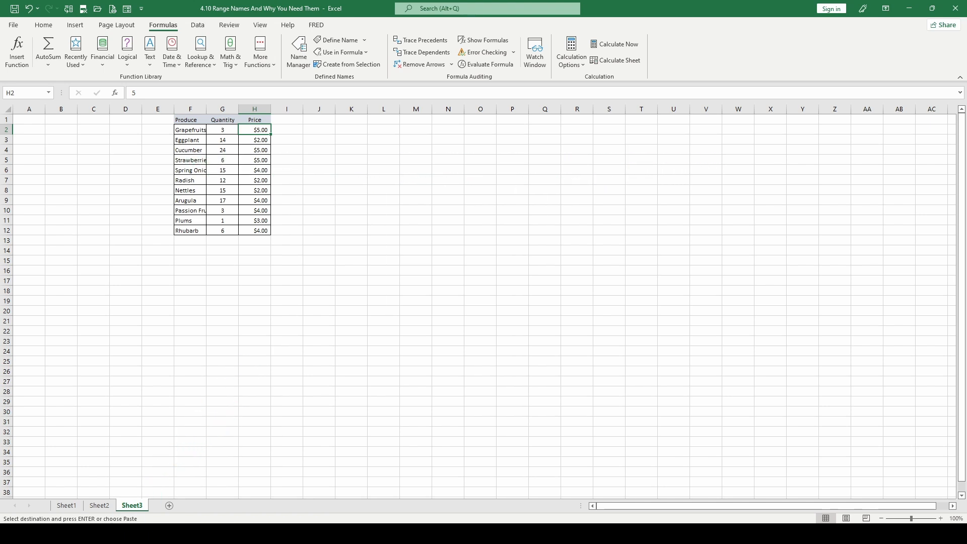
- Go to the price_9 range on Sheet2 through the list of defined names, and reopen that list
{"action": "left_click", "coordinate": [99, 506]}
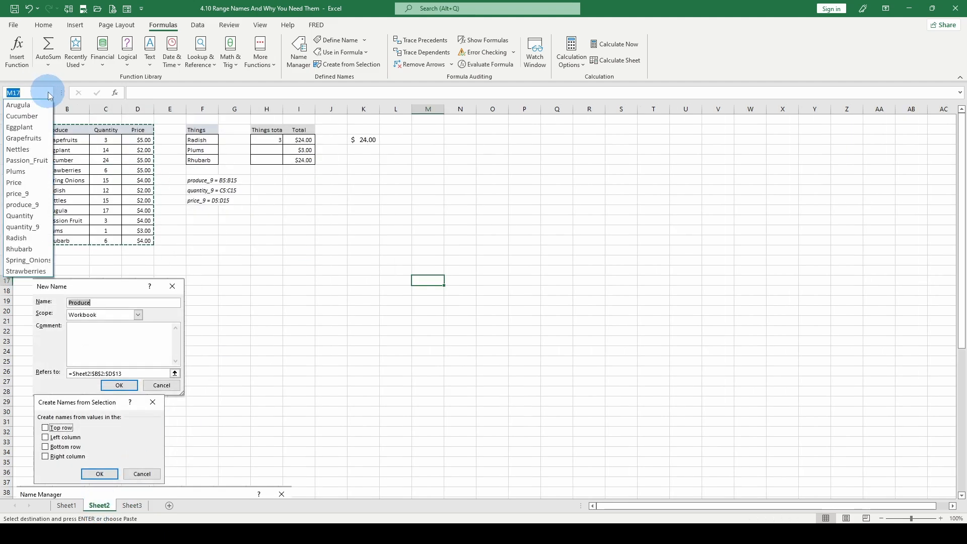
{"action": "left_click", "coordinate": [18, 194]}
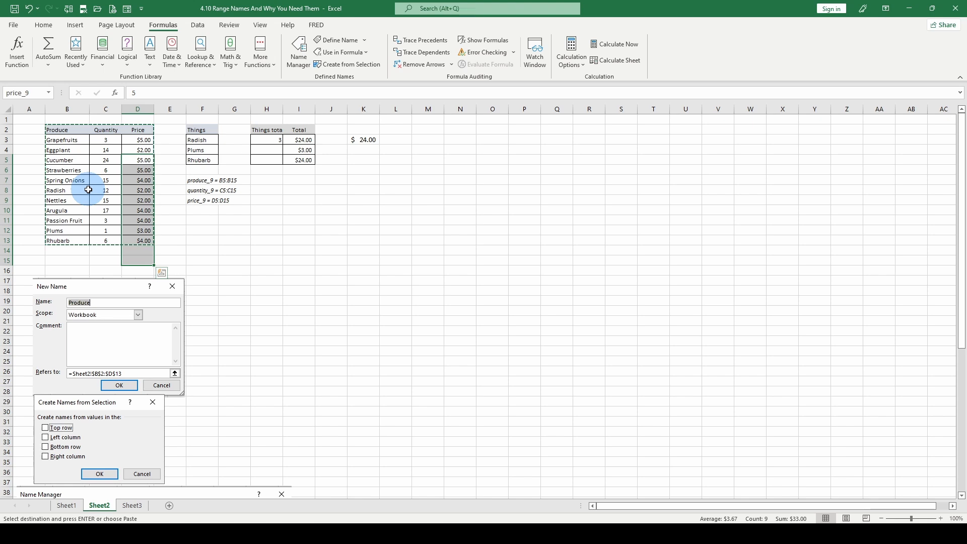
{"action": "left_click", "coordinate": [49, 93]}
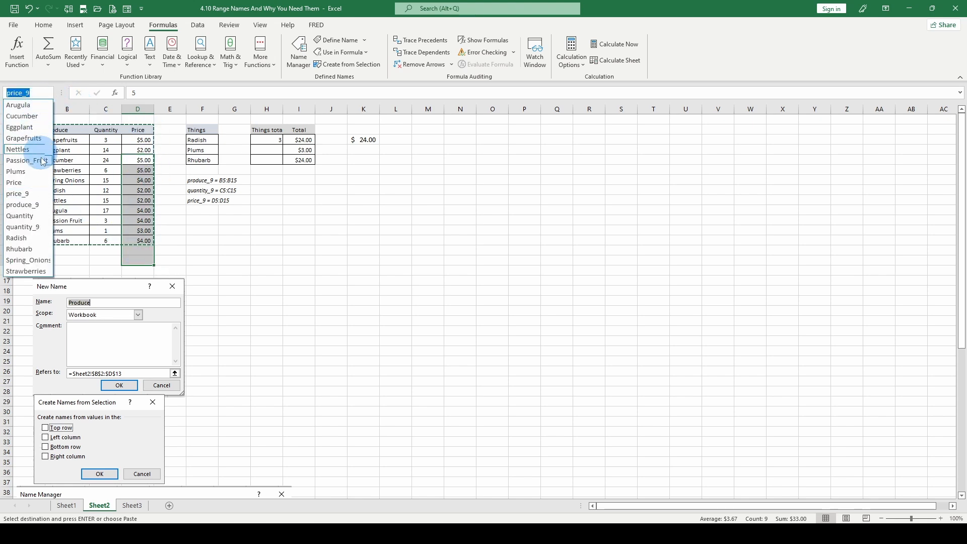